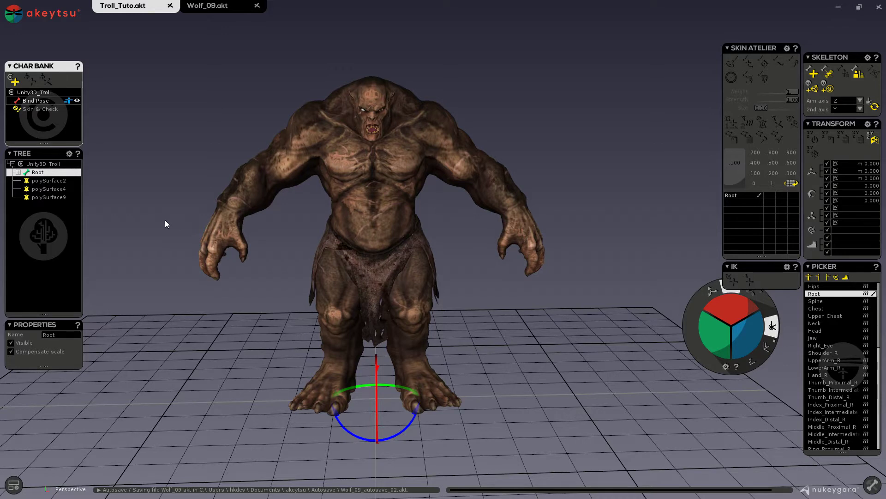
- Show the troll's skeleton through the mesh and examine the arm and leg bones from the side and above
{"action": "key", "text": "x"}
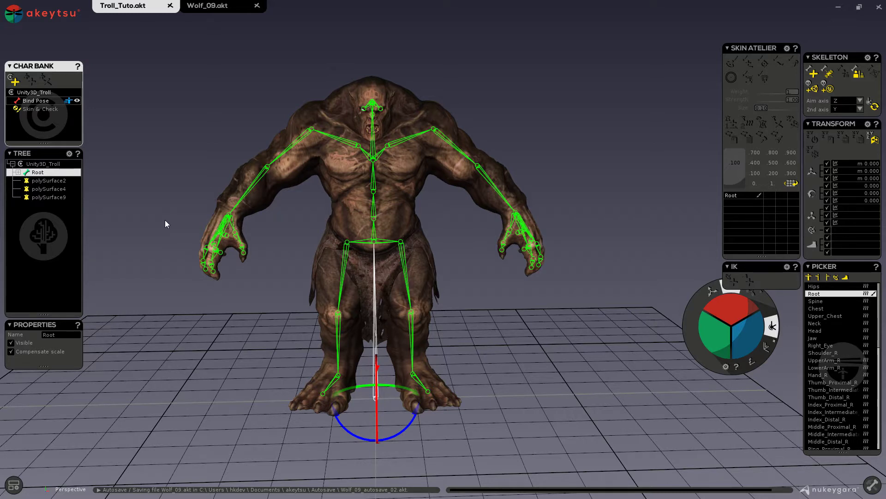
{"action": "middle_click_drag", "start_coordinate": [302, 268], "coordinate": [300, 278]}
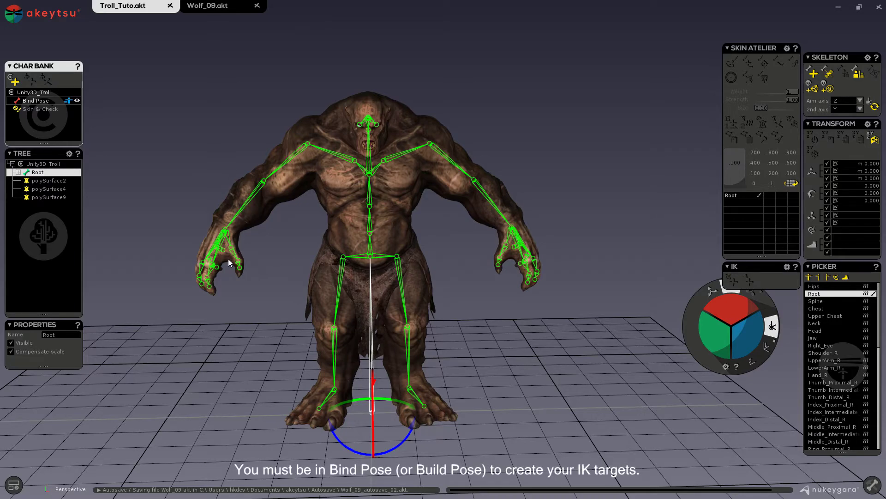
{"action": "left_click_drag", "start_coordinate": [243, 306], "coordinate": [382, 362], "text": "alt"}
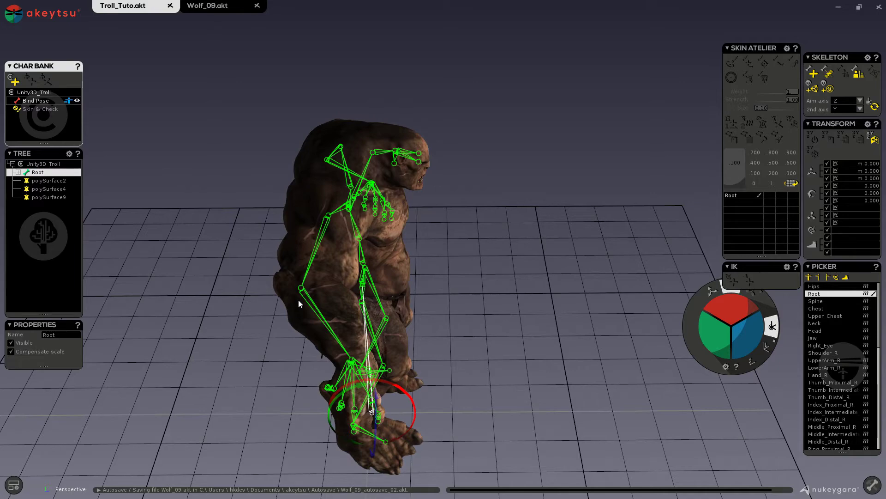
{"action": "left_click_drag", "start_coordinate": [465, 261], "coordinate": [494, 241], "text": "alt"}
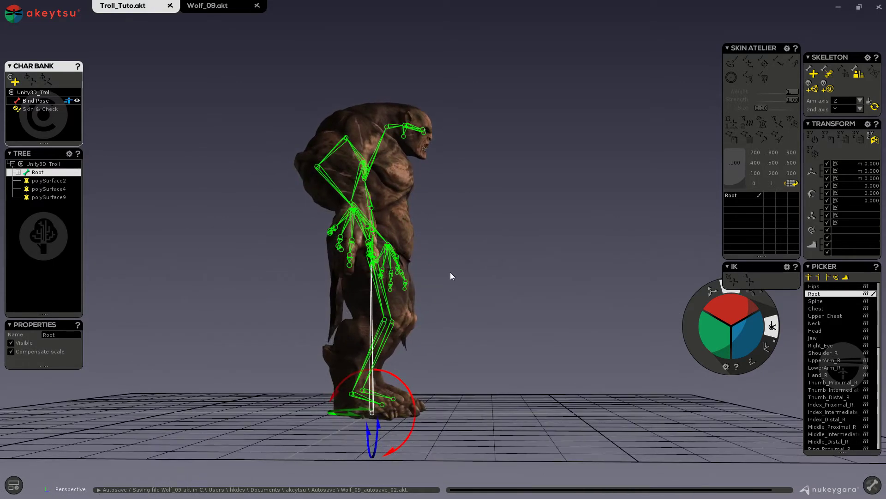
{"action": "left_click_drag", "start_coordinate": [453, 276], "coordinate": [352, 329], "text": "alt"}
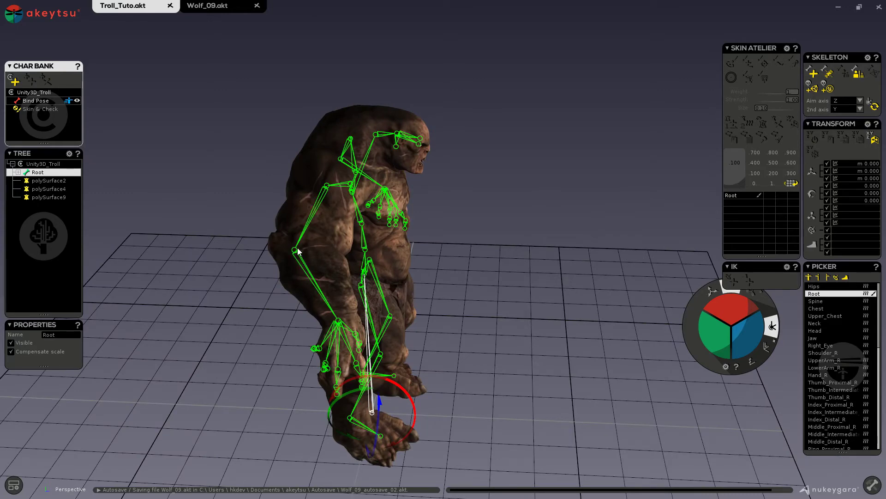
{"action": "left_click_drag", "start_coordinate": [587, 365], "coordinate": [504, 343], "text": "alt"}
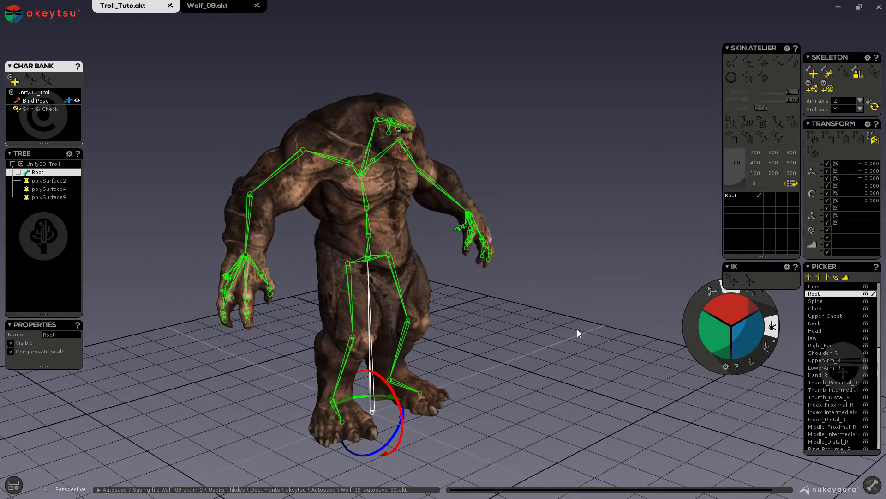
{"action": "left_click_drag", "start_coordinate": [574, 333], "coordinate": [572, 366], "text": "alt"}
- Create an IK target for the right arm, spanning from UpperArm_R to Hand_R
{"action": "left_click", "coordinate": [300, 202]}
{"action": "left_click_drag", "start_coordinate": [309, 308], "coordinate": [249, 323], "text": "alt"}
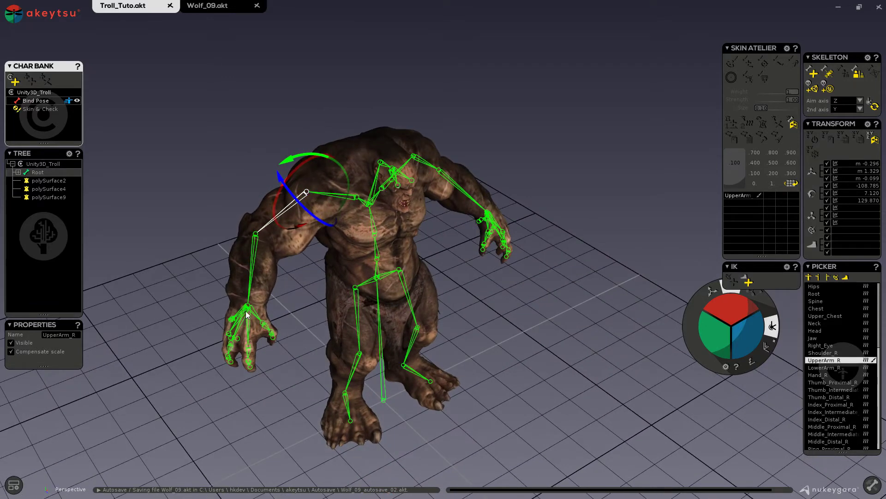
{"action": "left_click", "coordinate": [247, 313]}
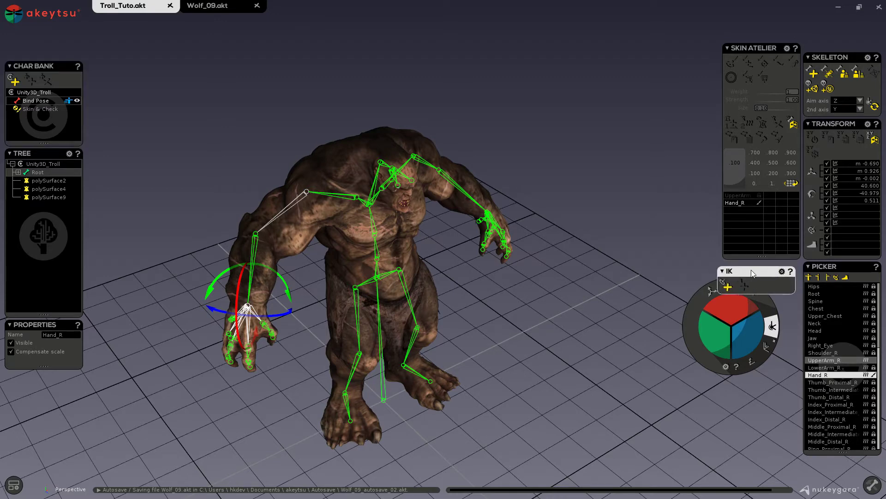
{"action": "left_click", "coordinate": [730, 278]}
- Create an IK target for the left arm, spanning from UpperArm_L to Hand_L
{"action": "left_click_drag", "start_coordinate": [513, 300], "coordinate": [493, 318], "text": "alt"}
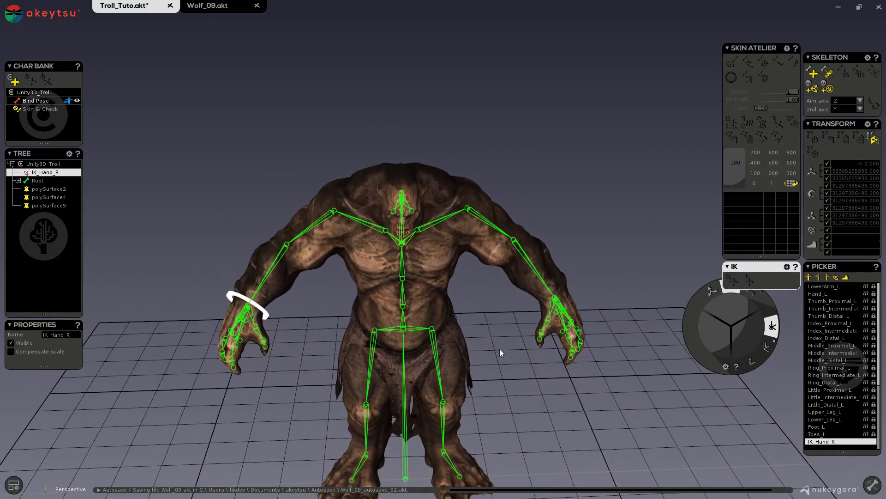
{"action": "middle_click_drag", "start_coordinate": [500, 349], "coordinate": [479, 278], "text": "alt"}
{"action": "left_click", "coordinate": [455, 187]}
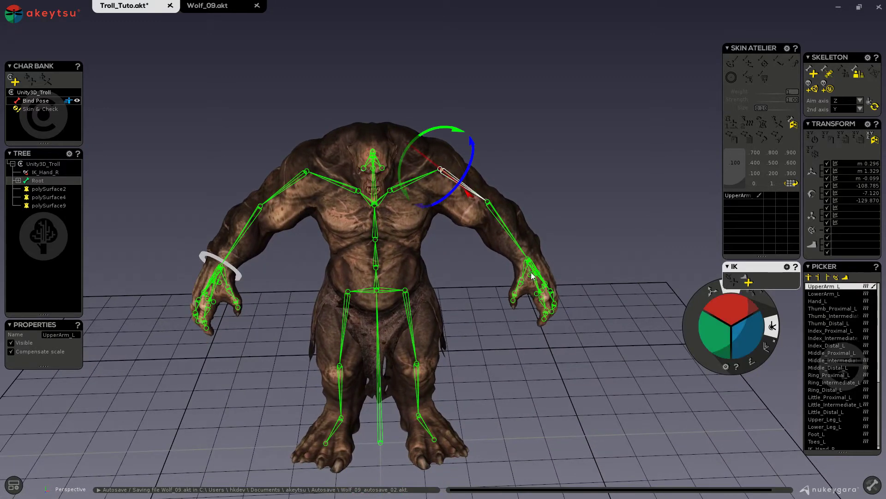
{"action": "left_click", "coordinate": [534, 265], "text": "shift"}
{"action": "left_click", "coordinate": [733, 282]}
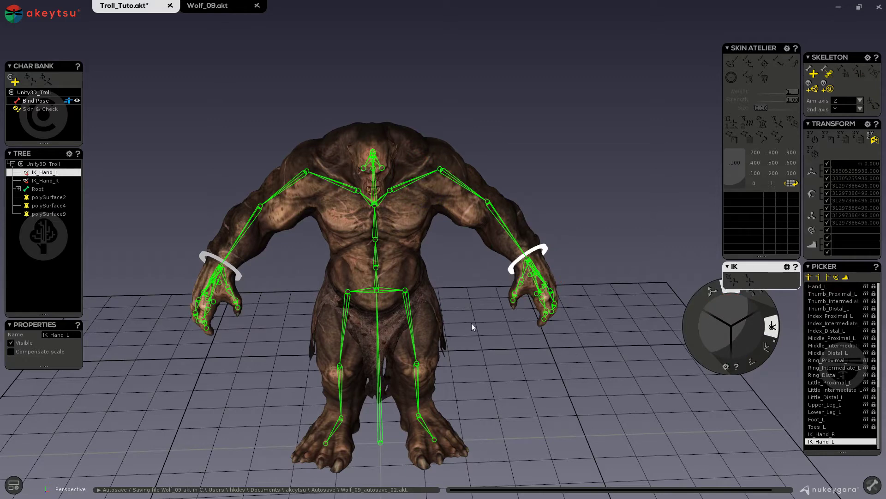
- Create an IK target for the left leg, spanning from Upper_Leg_L to Foot_L
{"action": "left_click", "coordinate": [411, 319]}
{"action": "left_click", "coordinate": [428, 422], "text": "shift"}
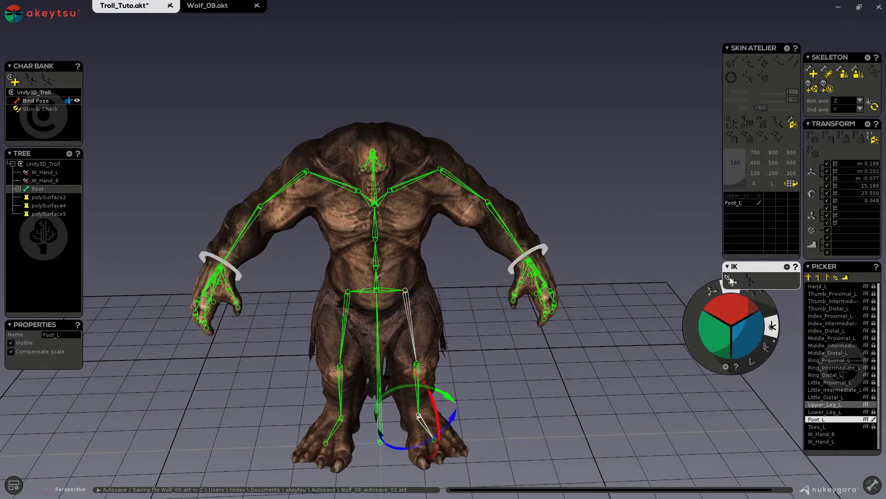
{"action": "left_click", "coordinate": [733, 282]}
- Create an IK target for the right leg, spanning from Upper_Leg_R to Foot_R
{"action": "left_click", "coordinate": [344, 308]}
{"action": "left_click", "coordinate": [341, 418], "text": "shift"}
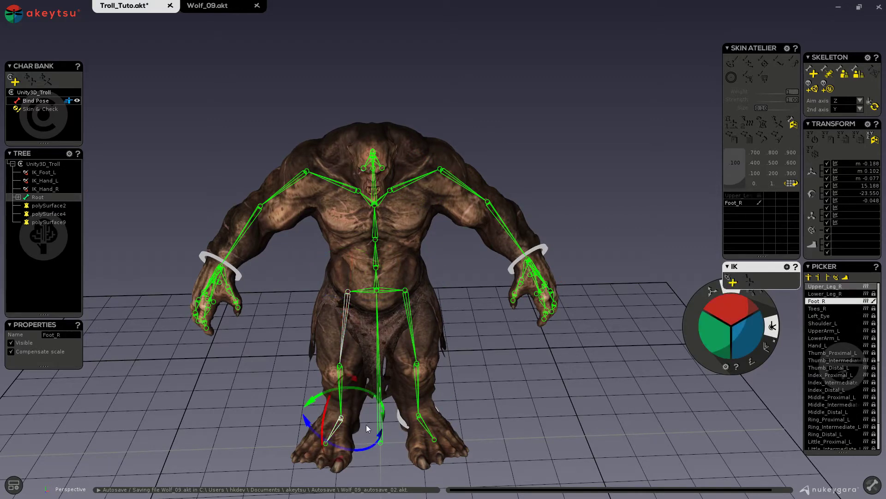
{"action": "left_click", "coordinate": [733, 282]}
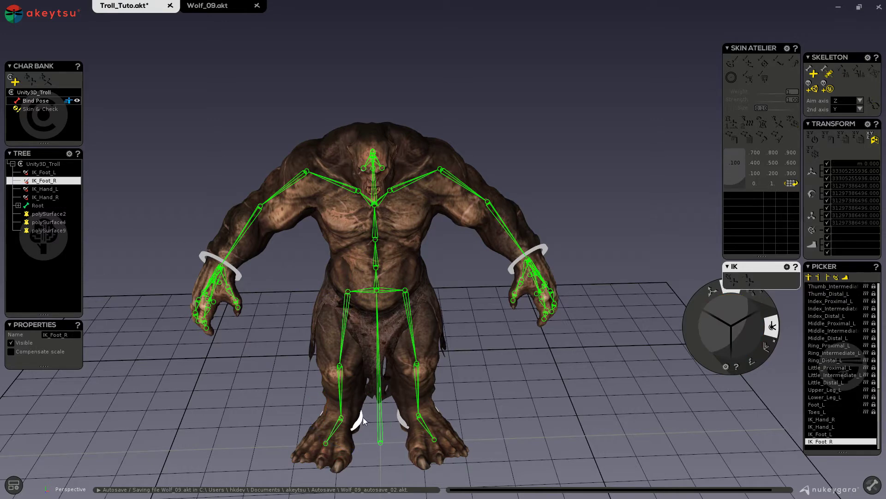
{"action": "left_click_drag", "start_coordinate": [363, 418], "coordinate": [427, 416], "text": "alt"}
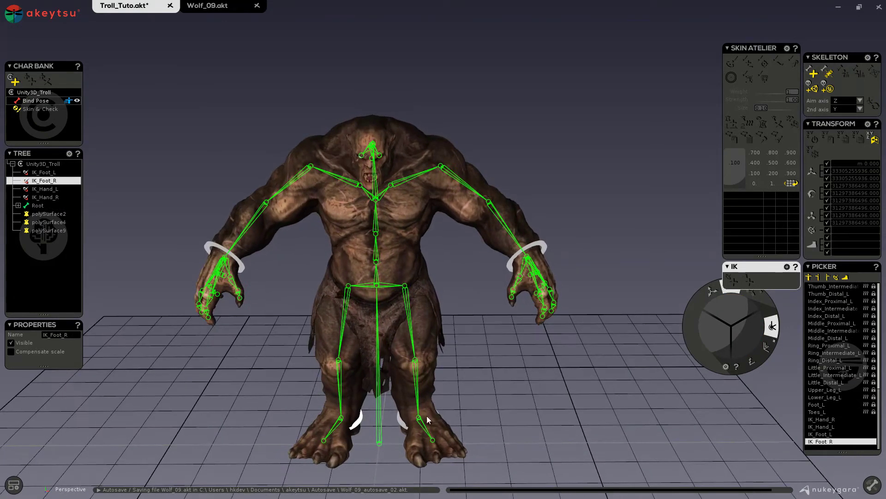
- Enlarge the IK targets in the IK preferences, trying a size factor of 10 and settling on 12
{"action": "left_click", "coordinate": [787, 267]}
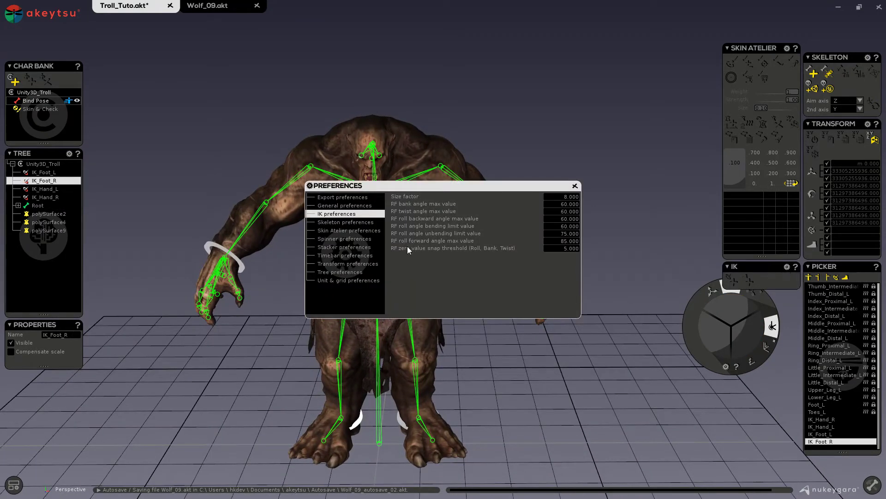
{"action": "left_click", "coordinate": [565, 196]}
{"action": "type", "text": "10"}
{"action": "key", "text": "Return"}
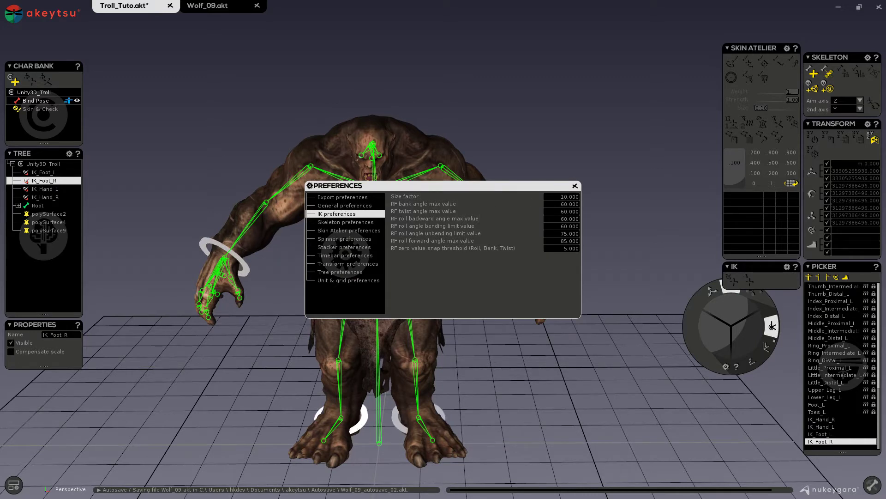
{"action": "left_click", "coordinate": [564, 197]}
{"action": "type", "text": "12"}
{"action": "key", "text": "Return"}
{"action": "left_click", "coordinate": [575, 186]}
- Activate the Skin & Check pose and rotate the IK_Hand_R target to about 0.58, -22.04 and -12.75 degrees
{"action": "mouse_move", "coordinate": [591, 245]}
{"action": "left_mouse_down", "text": "alt"}
{"action": "mouse_move", "coordinate": [548, 235]}
{"action": "mouse_move", "coordinate": [575, 241]}
{"action": "left_mouse_up", "text": "alt"}
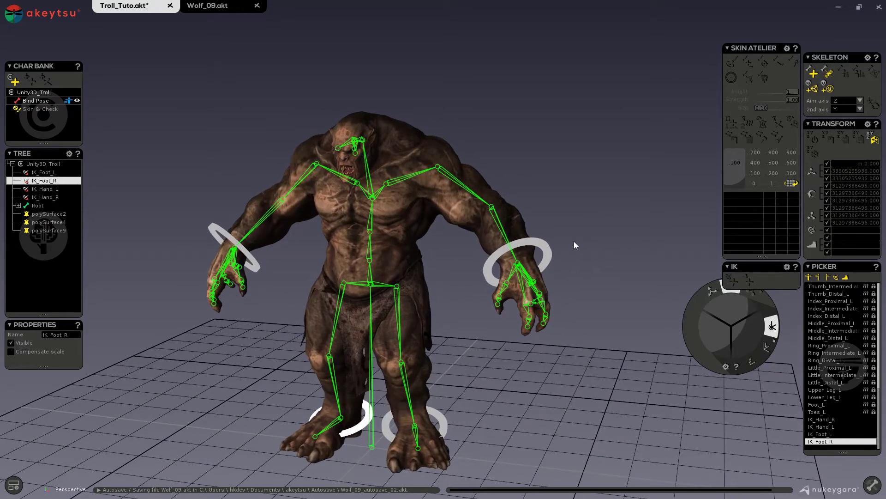
{"action": "scroll", "coordinate": [574, 245], "scroll_direction": "down", "scroll_amount": 3}
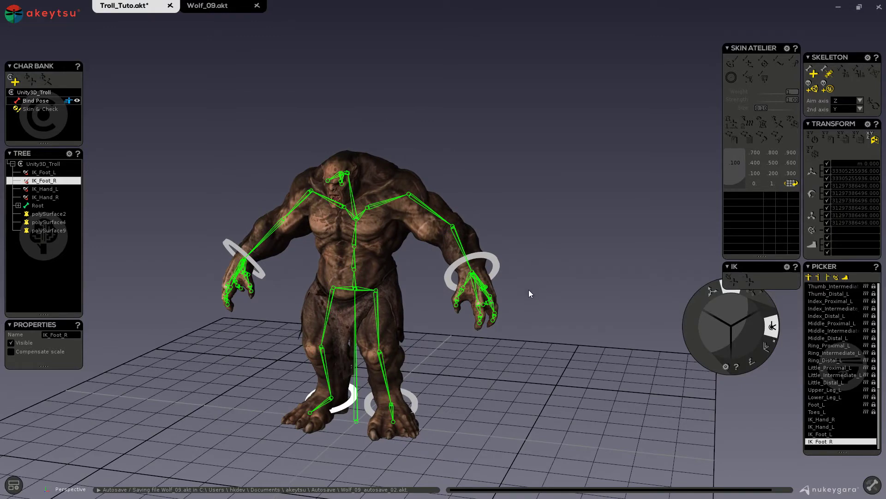
{"action": "middle_click_drag", "start_coordinate": [539, 370], "coordinate": [552, 241]}
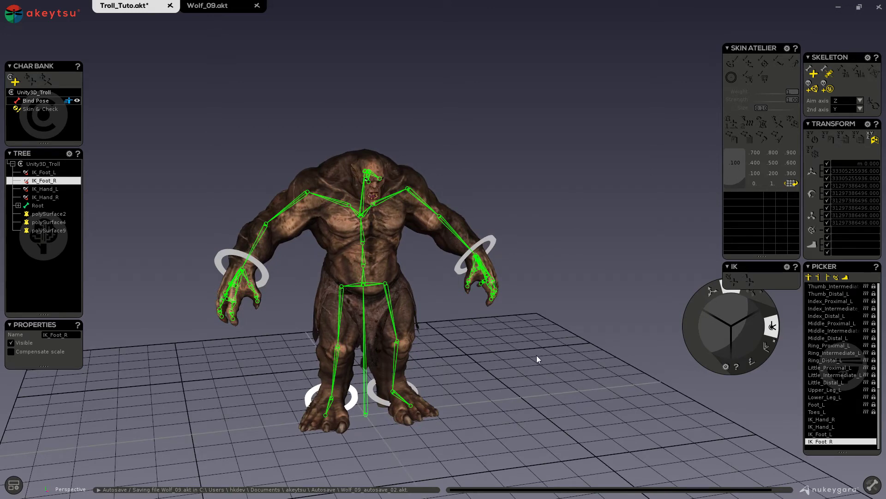
{"action": "scroll", "coordinate": [530, 347], "scroll_direction": "up", "scroll_amount": 2}
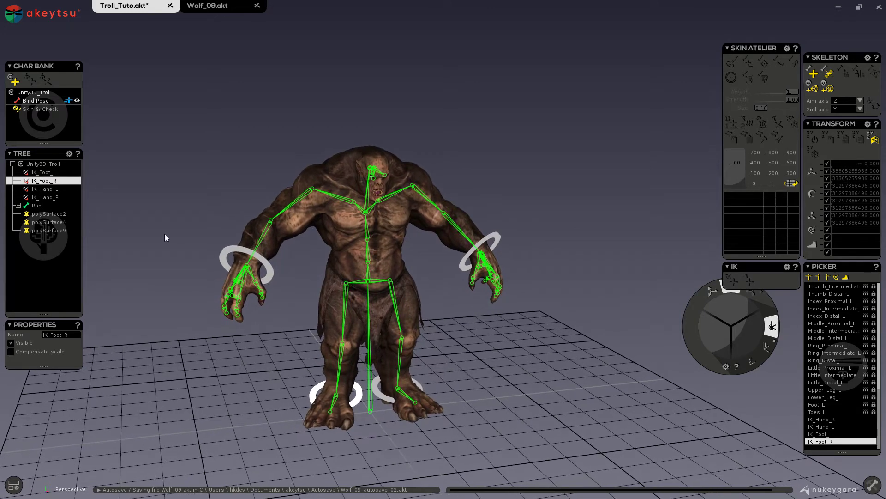
{"action": "mouse_move", "coordinate": [40, 191]}
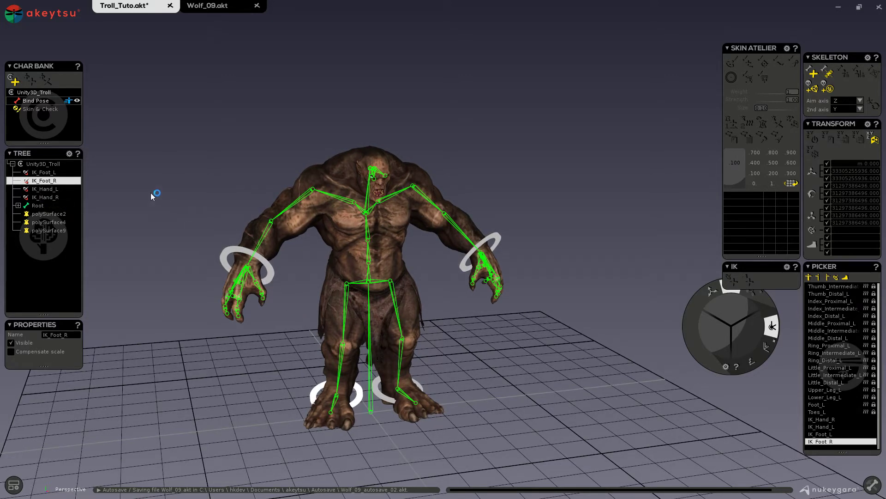
{"action": "left_click", "coordinate": [264, 277]}
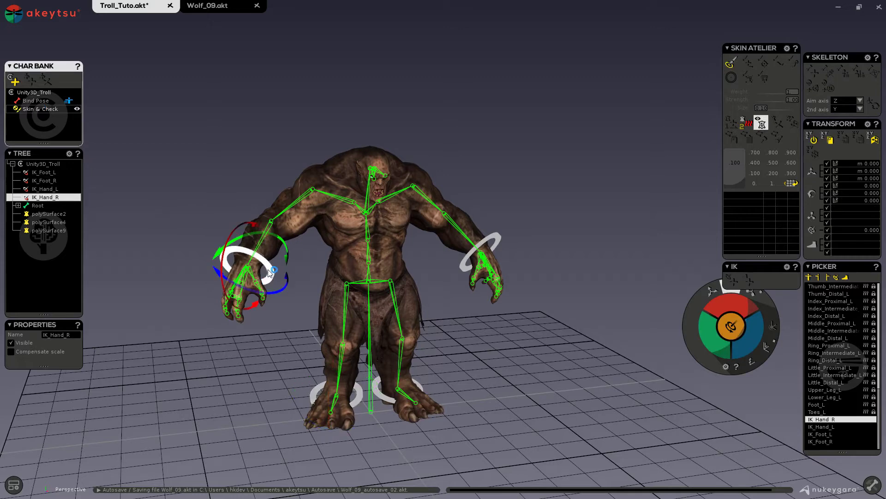
{"action": "scroll", "coordinate": [286, 310], "scroll_direction": "up", "scroll_amount": 3}
{"action": "left_click_drag", "start_coordinate": [244, 226], "coordinate": [205, 245], "text": "alt"}
- Move the manipulator wheel closer to the character and translate IK_Hand_R by about 0.030, 0.117 and 0.040 m
{"action": "left_click_drag", "start_coordinate": [696, 311], "coordinate": [637, 184]}
{"action": "left_click", "coordinate": [628, 170]}
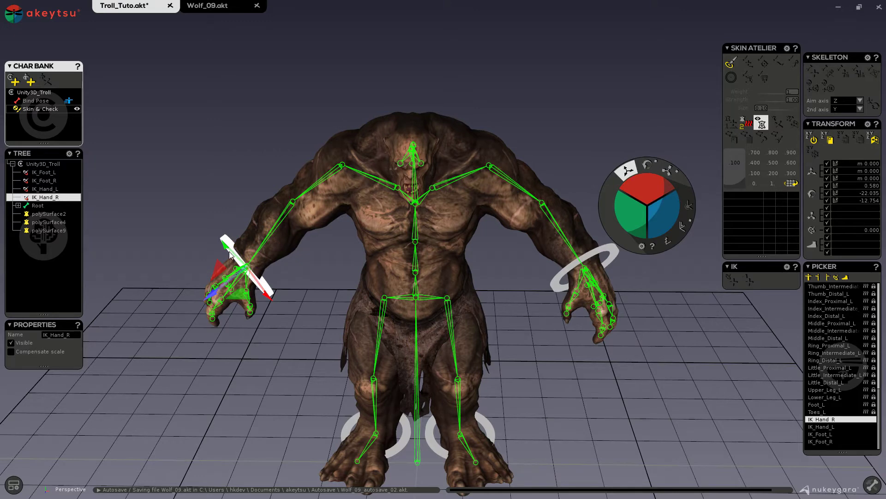
{"action": "left_click_drag", "start_coordinate": [222, 270], "coordinate": [227, 244]}
{"action": "middle_click_drag", "start_coordinate": [234, 356], "coordinate": [240, 368]}
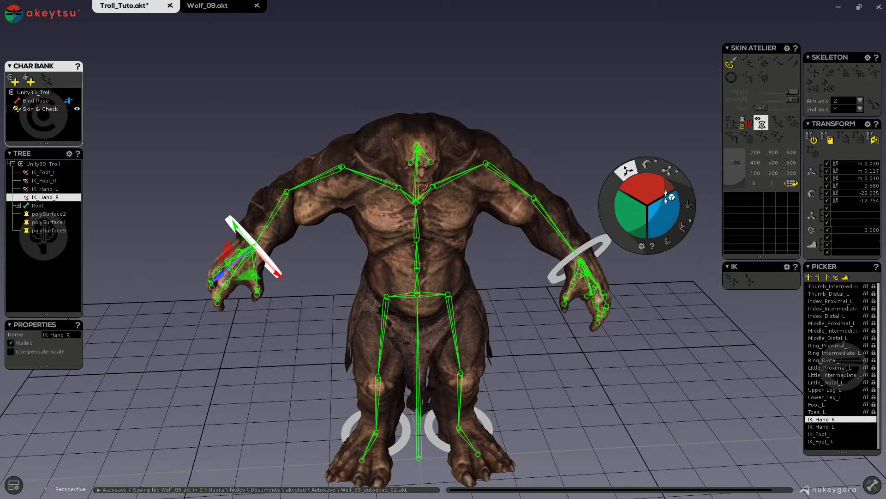
- Return IK_Hand_R to rotation, turn its pole vector to about -1.8, and switch off the highlighted Skin Atelier display toggle
{"action": "left_click", "coordinate": [648, 167]}
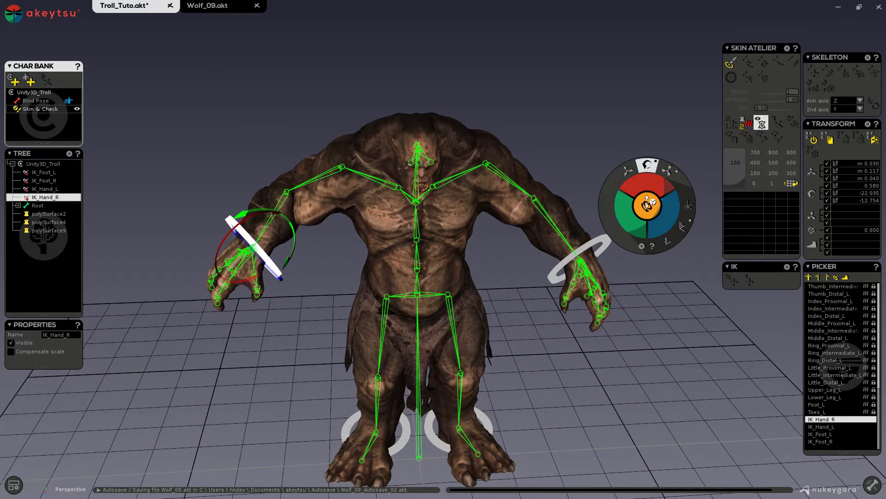
{"action": "mouse_move", "coordinate": [647, 202]}
{"action": "left_mouse_down"}
{"action": "mouse_move", "coordinate": [644, 224]}
{"action": "mouse_move", "coordinate": [646, 203]}
{"action": "left_mouse_up"}
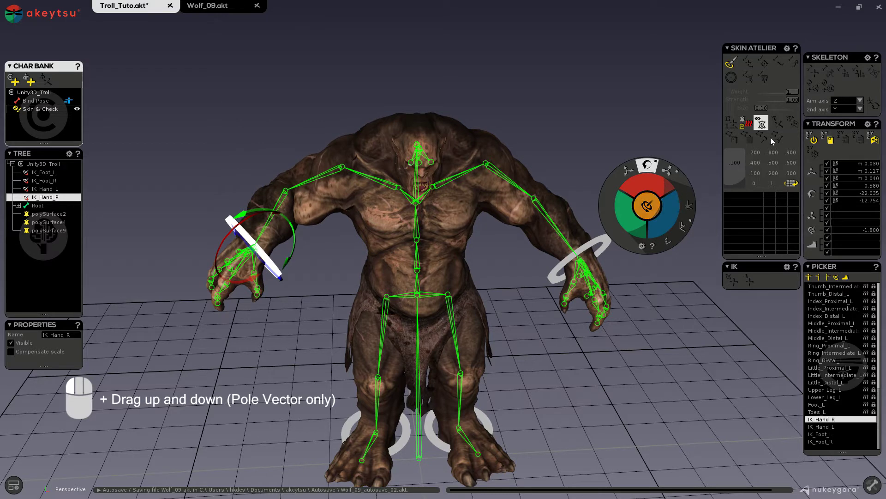
{"action": "left_click", "coordinate": [765, 126]}
{"action": "left_click", "coordinate": [763, 124]}
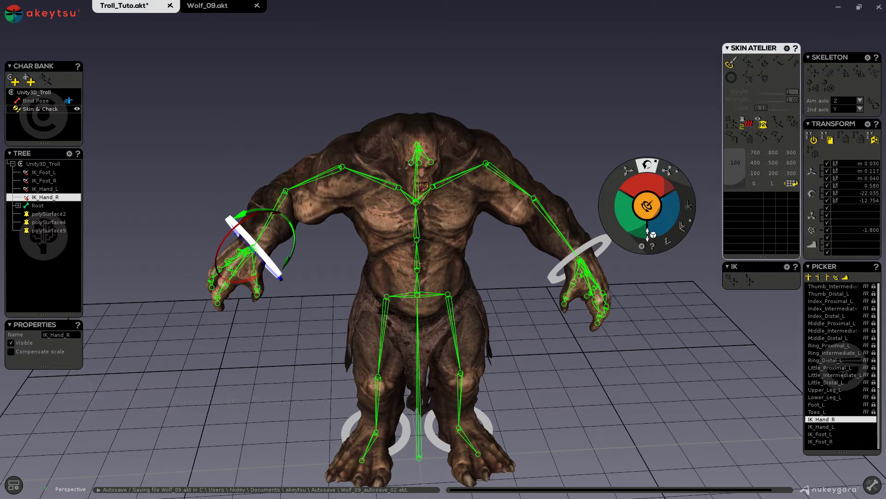
- Swing the right elbow back and forth with the pole vector including the leaf joint, ending at about 21.6
{"action": "mouse_move", "coordinate": [648, 209]}
{"action": "left_mouse_down"}
{"action": "mouse_move", "coordinate": [665, 249]}
{"action": "mouse_move", "coordinate": [635, 166]}
{"action": "mouse_move", "coordinate": [635, 208]}
{"action": "left_mouse_up"}
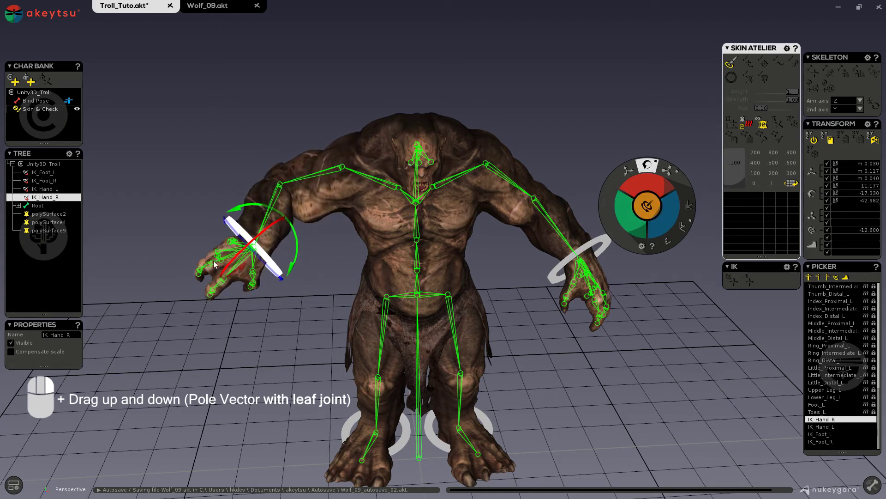
{"action": "left_click_drag", "start_coordinate": [647, 205], "coordinate": [627, 170]}
{"action": "mouse_move", "coordinate": [627, 170]}
{"action": "right_mouse_down"}
{"action": "mouse_move", "coordinate": [635, 200]}
{"action": "mouse_move", "coordinate": [632, 185]}
{"action": "right_mouse_up"}
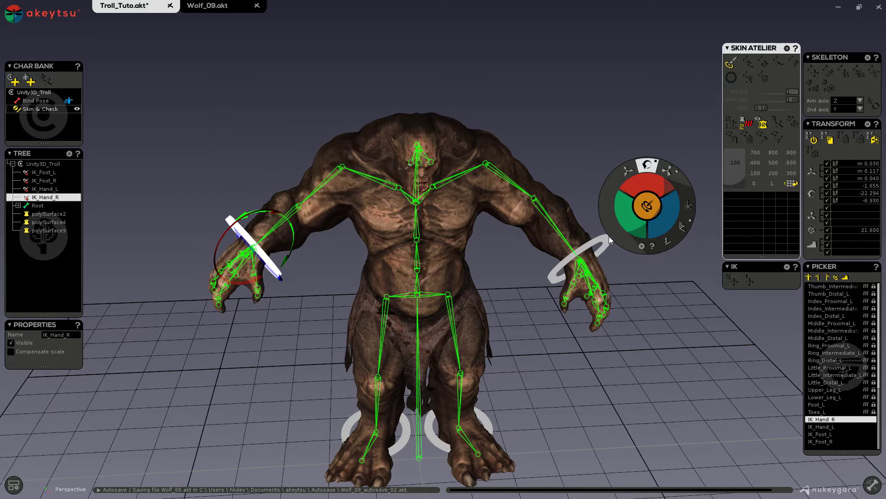
- Select the IK_Hand_L target and swing the left elbow with its pole vector to about 10.8
{"action": "left_click", "coordinate": [603, 252]}
{"action": "middle_click_drag", "start_coordinate": [605, 264], "coordinate": [526, 296], "text": "alt"}
{"action": "mouse_move", "coordinate": [653, 206]}
{"action": "left_mouse_down"}
{"action": "mouse_move", "coordinate": [651, 229]}
{"action": "mouse_move", "coordinate": [645, 202]}
{"action": "left_mouse_up"}
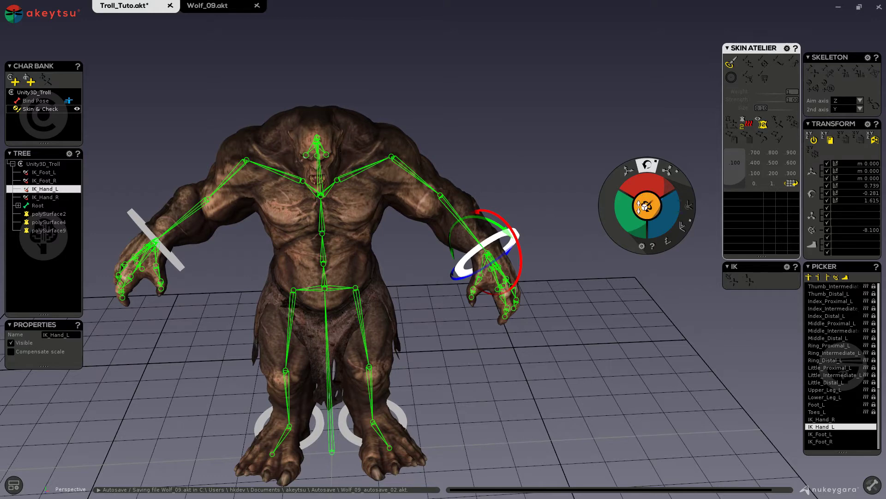
{"action": "scroll", "coordinate": [495, 352], "scroll_direction": "down", "scroll_amount": 2}
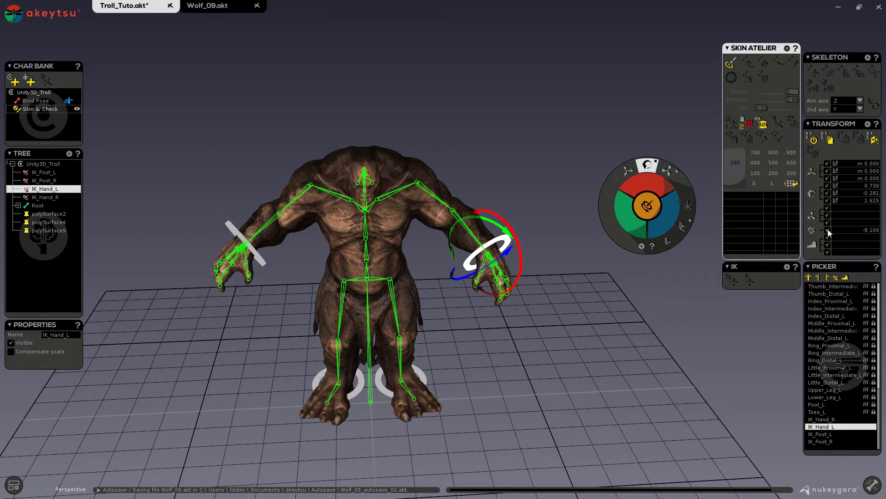
{"action": "mouse_move", "coordinate": [648, 204]}
{"action": "left_mouse_down"}
{"action": "mouse_move", "coordinate": [648, 195]}
{"action": "mouse_move", "coordinate": [649, 226]}
{"action": "mouse_move", "coordinate": [649, 194]}
{"action": "left_mouse_up"}
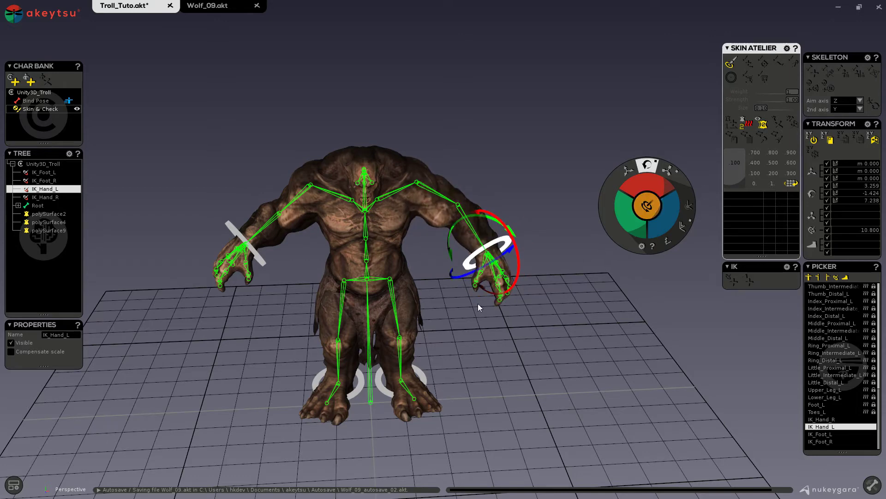
- Hide the skeleton and swing the left arm forward by rotating its joints directly, including UpperArm_L and Hand_L
{"action": "middle_click_drag", "start_coordinate": [404, 387], "coordinate": [395, 365], "text": "alt"}
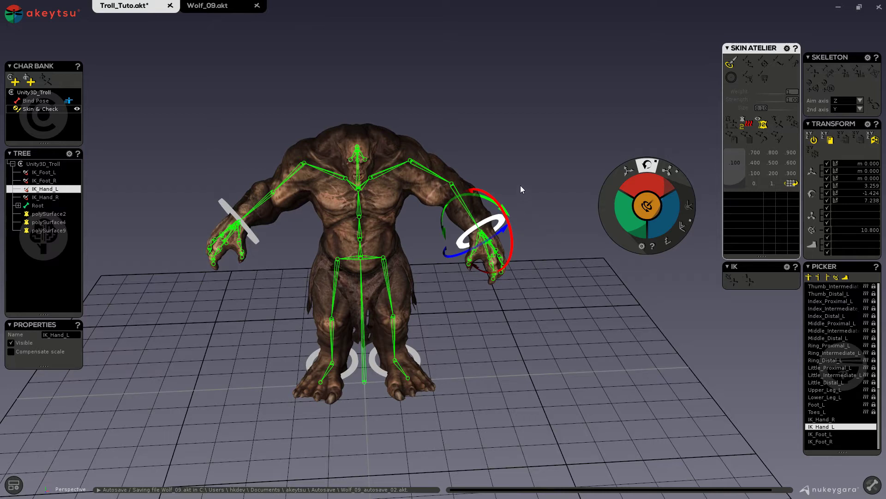
{"action": "left_click", "coordinate": [454, 176]}
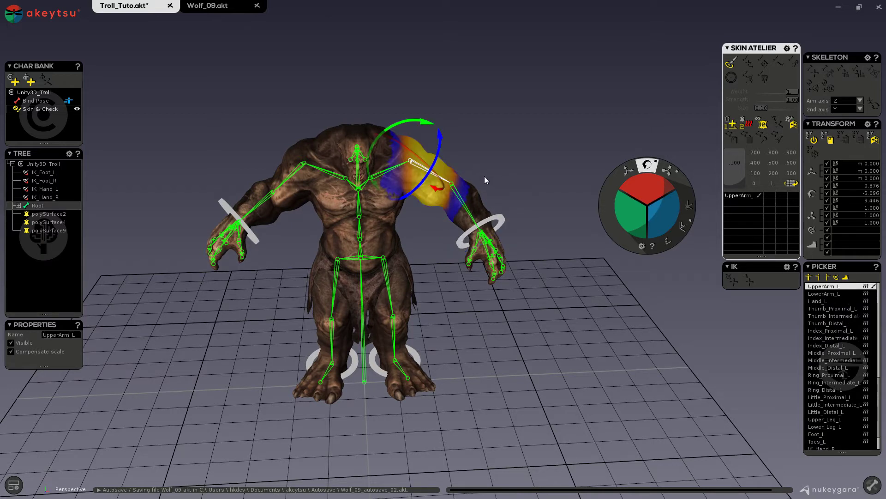
{"action": "key", "text": "x"}
{"action": "left_click_drag", "start_coordinate": [417, 165], "coordinate": [459, 250]}
{"action": "left_click", "coordinate": [458, 197]}
{"action": "left_click", "coordinate": [440, 240]}
{"action": "left_click_drag", "start_coordinate": [645, 192], "coordinate": [642, 207]}
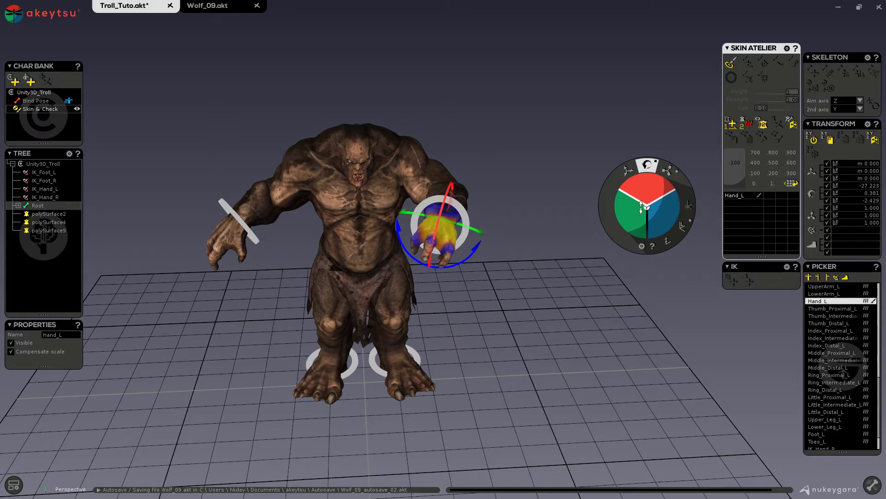
- Select the IK_Hand_L target, rotate it to about -60, -30 and 34 degrees, and translate it to about -0.150, 0.261 and 0.357 m
{"action": "left_click", "coordinate": [458, 210]}
{"action": "left_click_drag", "start_coordinate": [636, 192], "coordinate": [633, 197]}
{"action": "left_click", "coordinate": [627, 178]}
{"action": "left_click_drag", "start_coordinate": [468, 207], "coordinate": [490, 182]}
{"action": "left_click_drag", "start_coordinate": [531, 268], "coordinate": [492, 272], "text": "alt"}
- Select the Root joint and try translating it to test how the body and the IK targets respond
{"action": "scroll", "coordinate": [842, 292], "scroll_direction": "up", "scroll_amount": 10}
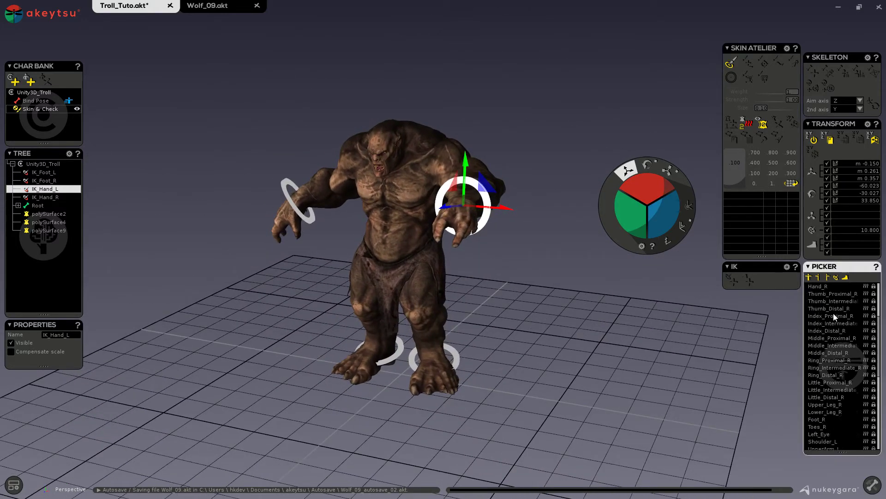
{"action": "left_click", "coordinate": [816, 294]}
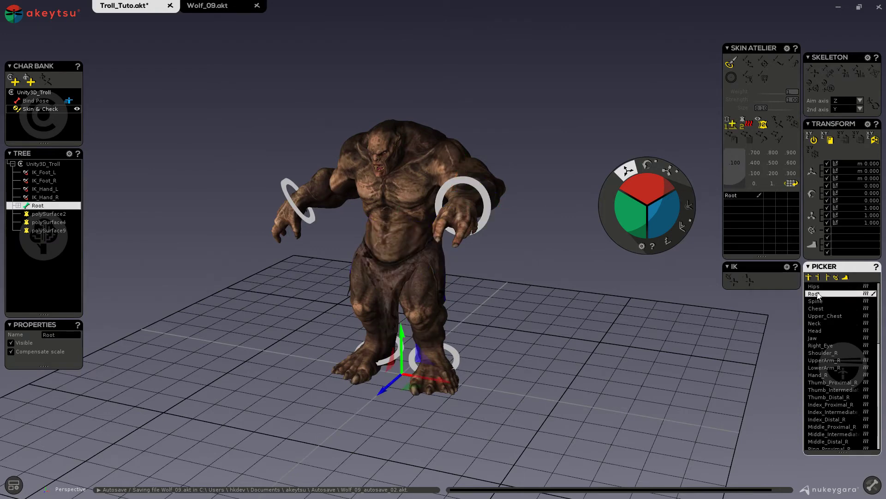
{"action": "left_click_drag", "start_coordinate": [646, 220], "coordinate": [618, 189]}
- View the left arm from the side and pull the IK_Hand_L target down and back toward the body
{"action": "left_click", "coordinate": [461, 181]}
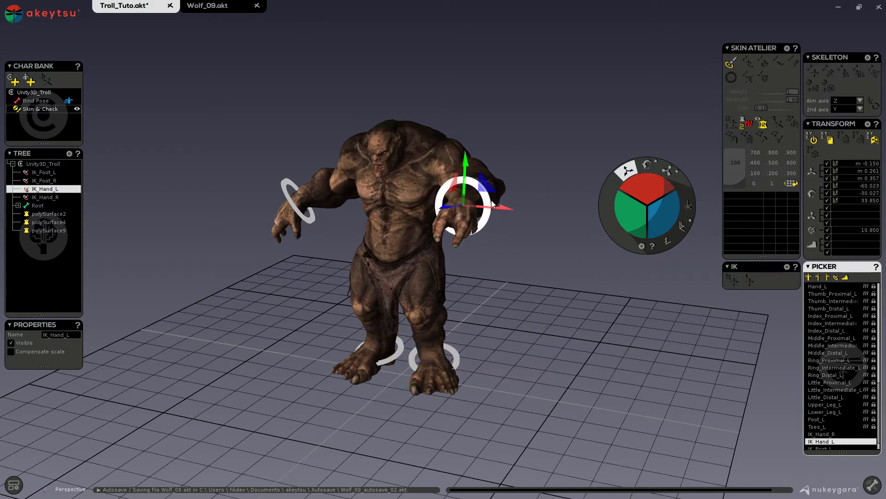
{"action": "left_click", "coordinate": [451, 171]}
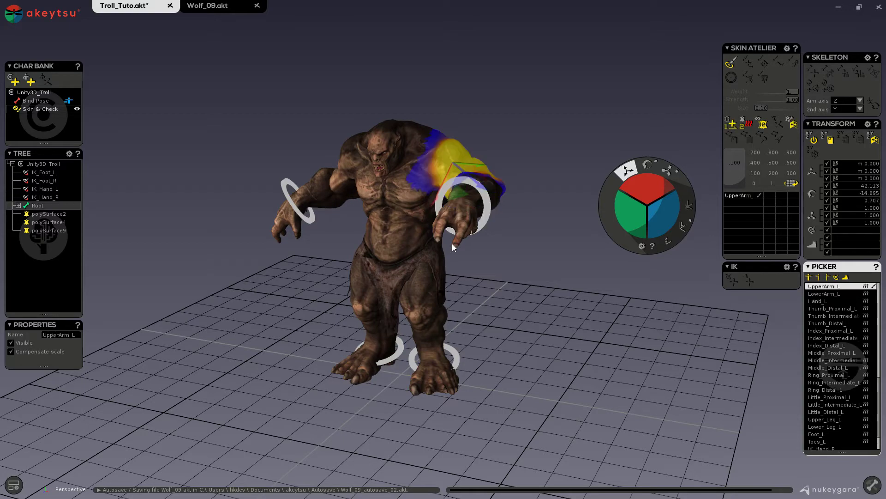
{"action": "middle_click_drag", "start_coordinate": [580, 260], "coordinate": [443, 272]}
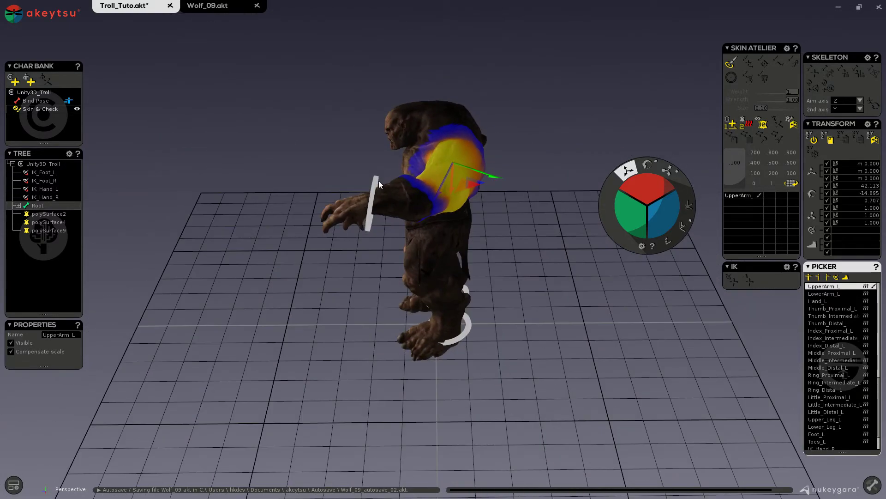
{"action": "left_click", "coordinate": [378, 184]}
{"action": "left_click_drag", "start_coordinate": [354, 177], "coordinate": [385, 202]}
{"action": "middle_click_drag", "start_coordinate": [367, 276], "coordinate": [482, 285]}
{"action": "middle_click_drag", "start_coordinate": [483, 335], "coordinate": [491, 284]}
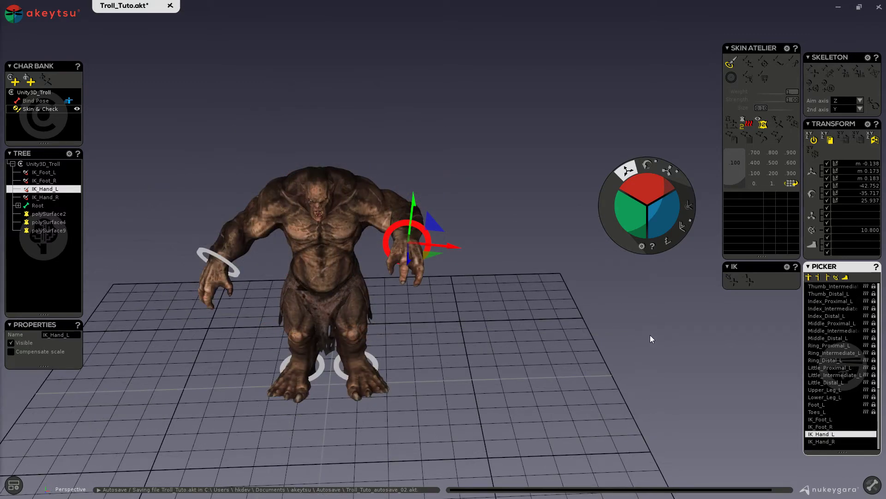
- With IK_Hand_L pinned, select Root and translate the body to about -0.077 m in Y
{"action": "scroll", "coordinate": [856, 336], "scroll_direction": "up", "scroll_amount": 10}
{"action": "left_click", "coordinate": [815, 294]}
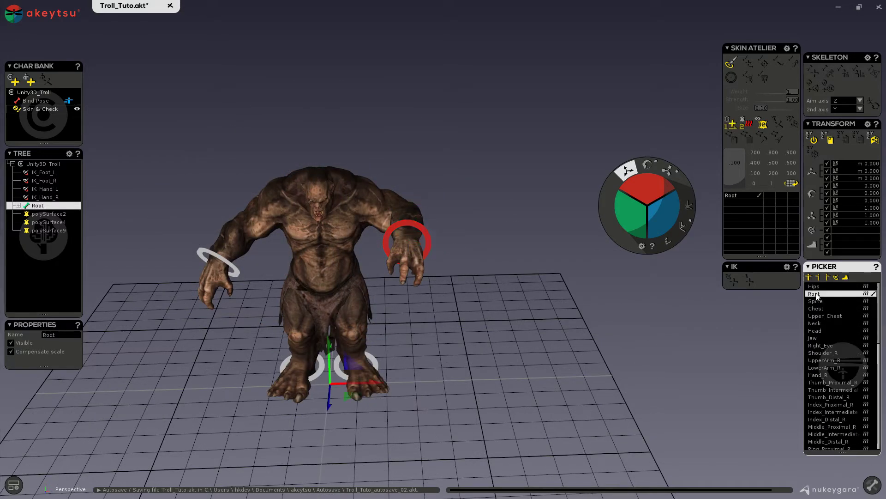
{"action": "left_click_drag", "start_coordinate": [641, 192], "coordinate": [661, 215]}
{"action": "key", "text": "ctrl+z"}
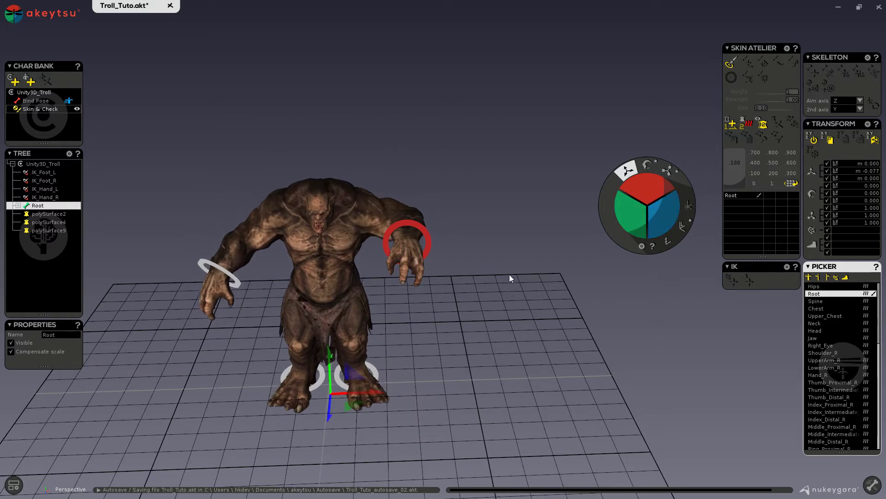
{"action": "middle_click_drag", "start_coordinate": [548, 302], "coordinate": [544, 337]}
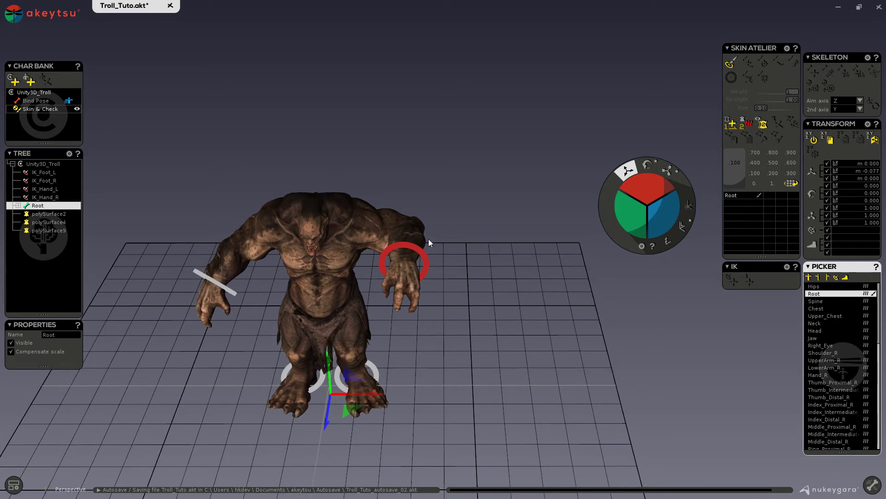
- Select UpperArm_L and Hand_L directly on the mesh and move the manipulator wheel closer to the character
{"action": "left_click", "coordinate": [408, 237]}
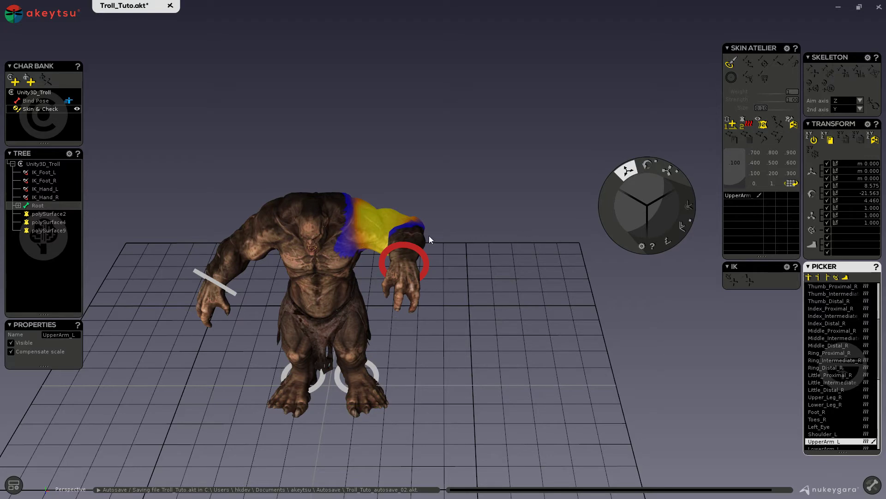
{"action": "left_click", "coordinate": [424, 257]}
{"action": "left_click", "coordinate": [407, 270]}
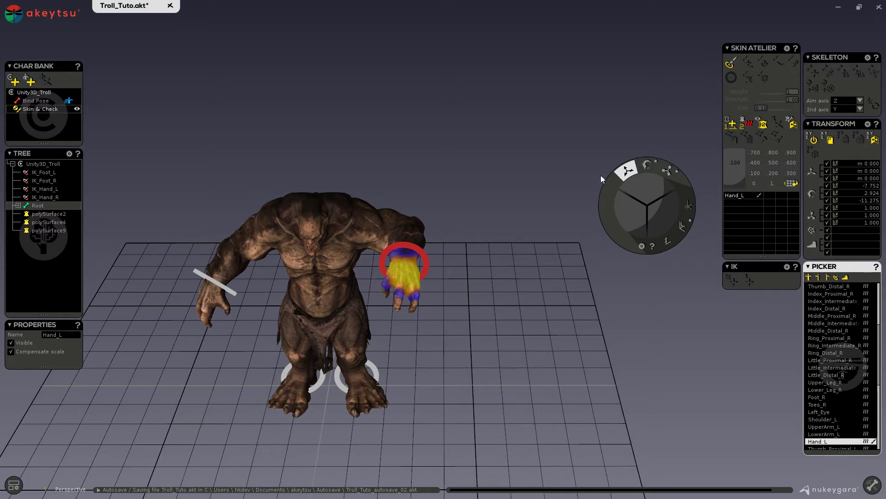
{"action": "left_click_drag", "start_coordinate": [613, 184], "coordinate": [577, 217]}
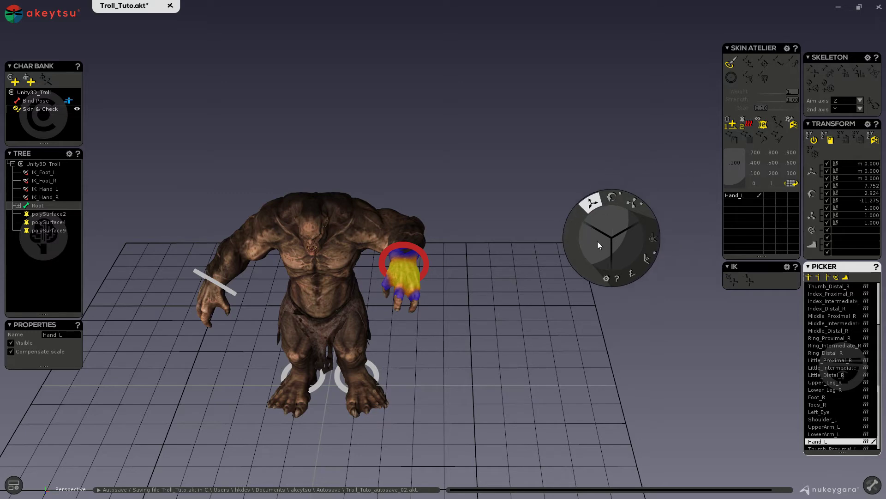
- Select torso and leg joints in turn on the mesh, including Upper_Chest, Upper_Leg_R and Upper_Leg_L, to examine their influence areas
{"action": "left_click", "coordinate": [336, 276]}
{"action": "left_click_drag", "start_coordinate": [431, 321], "coordinate": [436, 288], "text": "alt"}
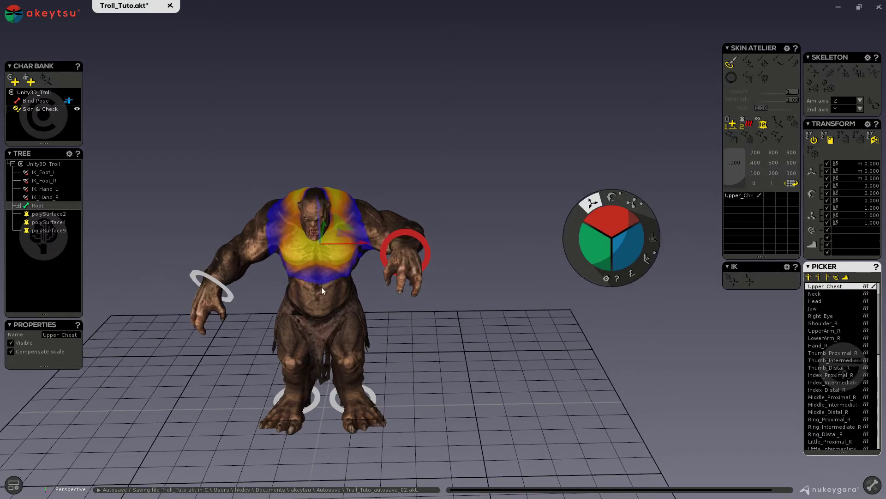
{"action": "left_click", "coordinate": [322, 286]}
{"action": "left_click", "coordinate": [353, 320]}
{"action": "left_click", "coordinate": [291, 353]}
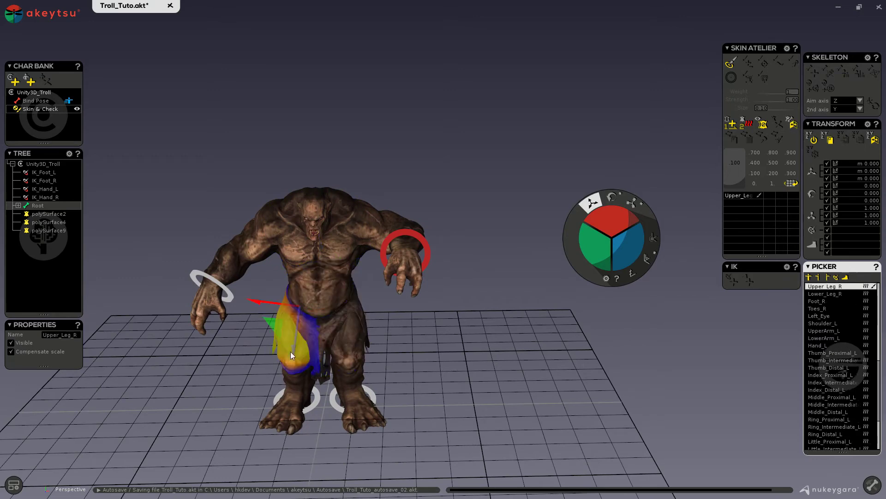
{"action": "left_click", "coordinate": [291, 387]}
{"action": "left_click", "coordinate": [361, 326]}
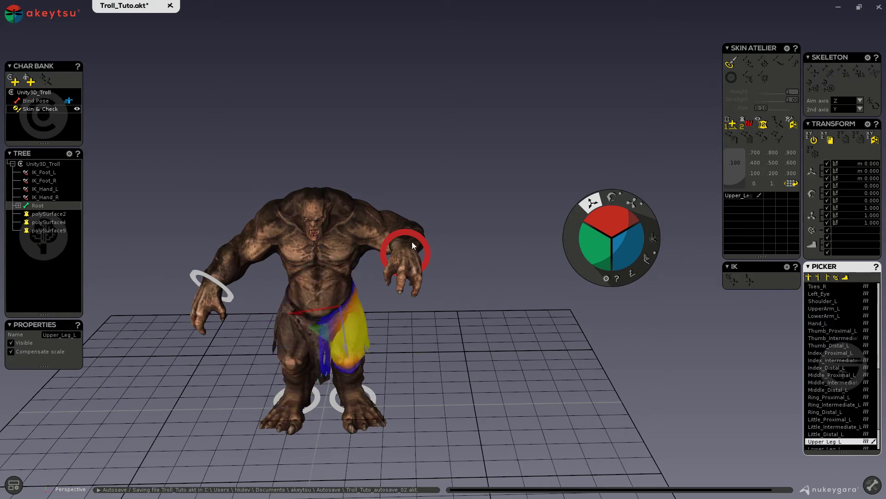
- Select the IK_Hand_L target and repose the left hand at about 0.011, 0.158 and 0.065 m with its pole vector at 12.6
{"action": "left_click", "coordinate": [424, 244]}
{"action": "left_click_drag", "start_coordinate": [425, 244], "coordinate": [466, 278], "text": "alt"}
{"action": "scroll", "coordinate": [466, 279], "scroll_direction": "up", "scroll_amount": 4}
{"action": "scroll", "coordinate": [467, 278], "scroll_direction": "down", "scroll_amount": 1}
{"action": "mouse_move", "coordinate": [427, 236]}
{"action": "left_mouse_down"}
{"action": "mouse_move", "coordinate": [459, 238]}
{"action": "mouse_move", "coordinate": [414, 231]}
{"action": "mouse_move", "coordinate": [478, 257]}
{"action": "mouse_move", "coordinate": [428, 248]}
{"action": "left_mouse_up"}
{"action": "scroll", "coordinate": [453, 265], "scroll_direction": "down", "scroll_amount": 3}
{"action": "middle_click_drag", "start_coordinate": [428, 303], "coordinate": [431, 303], "text": "alt"}
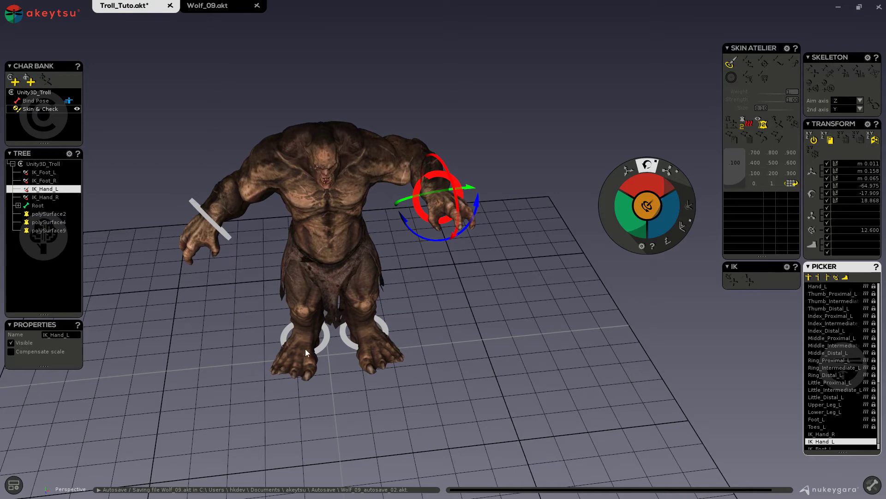
{"action": "middle_click_drag", "start_coordinate": [397, 366], "coordinate": [421, 342], "text": "alt"}
{"action": "left_click_drag", "start_coordinate": [420, 337], "coordinate": [402, 373], "text": "alt"}
{"action": "scroll", "coordinate": [406, 338], "scroll_direction": "up", "scroll_amount": 3}
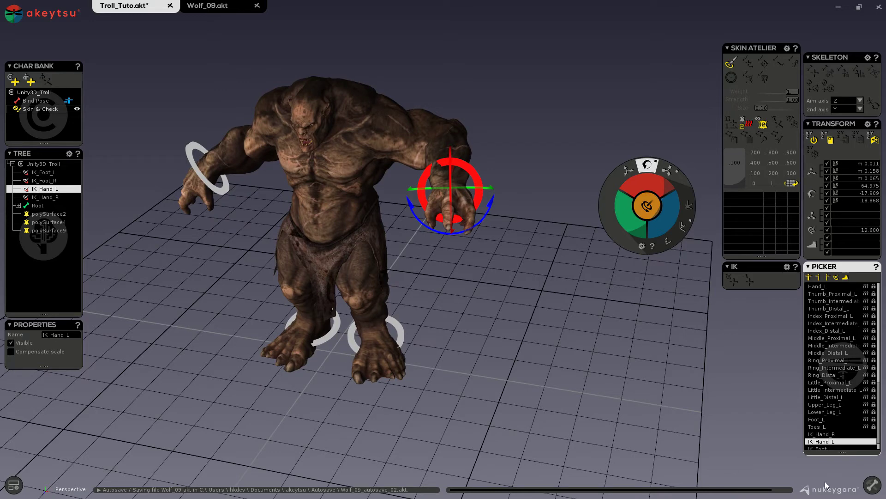
- Switch to animation mode, create a new animation with a second key at 200, and return to the first key
{"action": "left_click", "coordinate": [872, 484]}
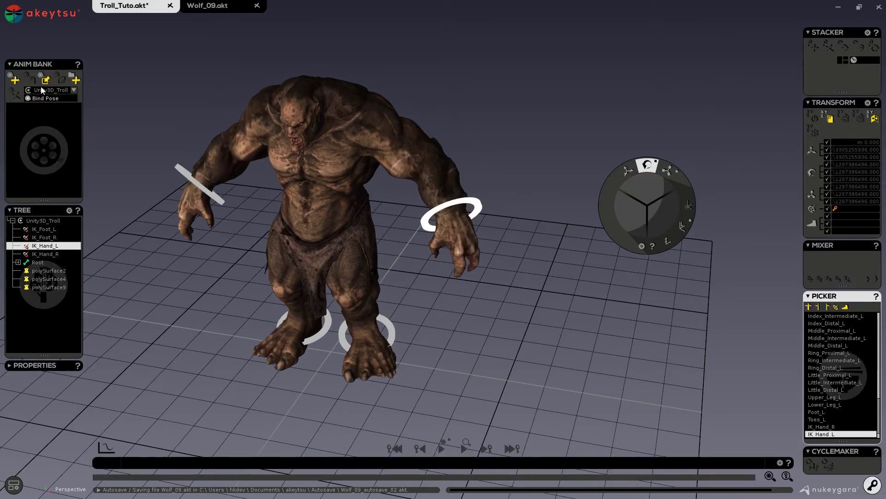
{"action": "left_click", "coordinate": [14, 80]}
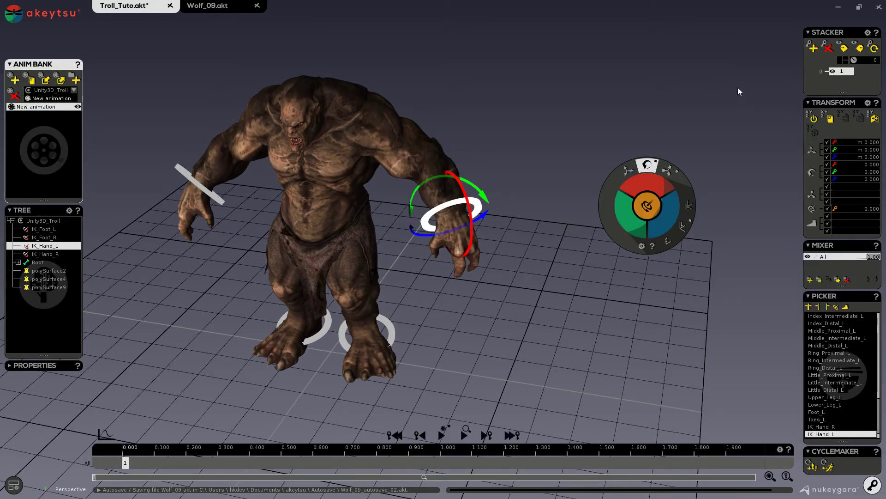
{"action": "left_click", "coordinate": [813, 46]}
{"action": "left_click_drag", "start_coordinate": [147, 444], "coordinate": [101, 447], "text": "alt"}
{"action": "left_click", "coordinate": [126, 449]}
{"action": "left_click_drag", "start_coordinate": [241, 374], "coordinate": [322, 367], "text": "alt"}
{"action": "right_click_drag", "start_coordinate": [323, 367], "coordinate": [334, 373]}
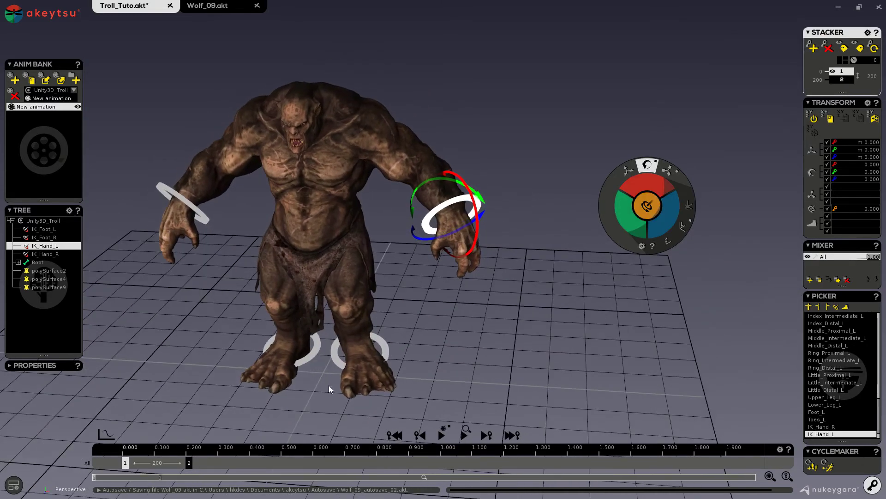
- At the second key, pin the IK_Foot_L target and translate Root to about -0.163 m in X
{"action": "left_click", "coordinate": [336, 361]}
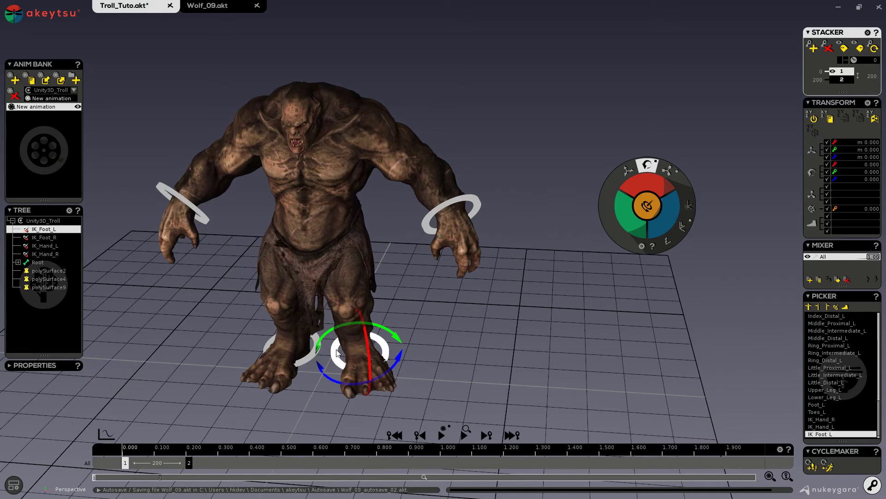
{"action": "left_click", "coordinate": [186, 449]}
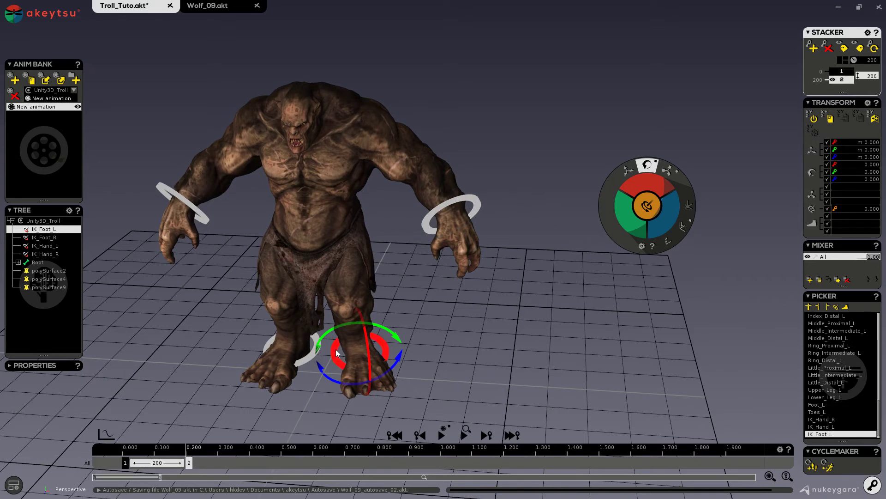
{"action": "scroll", "coordinate": [822, 351], "scroll_direction": "up", "scroll_amount": 15}
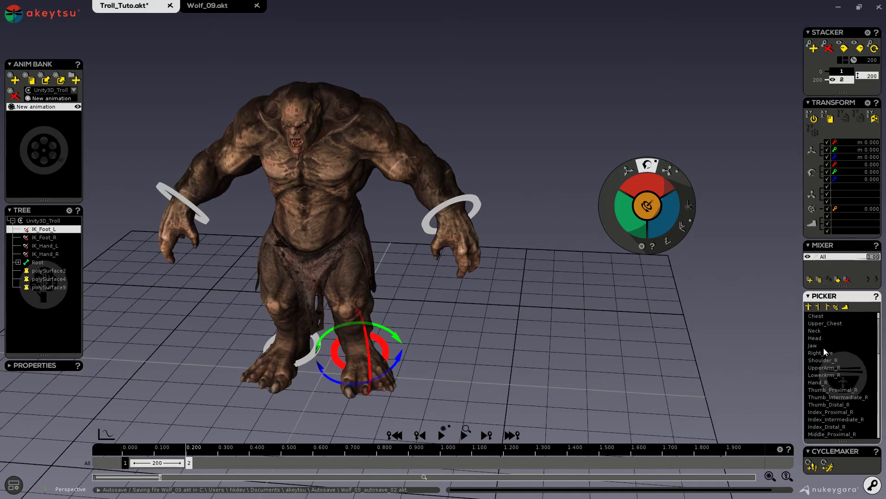
{"action": "left_click", "coordinate": [816, 324]}
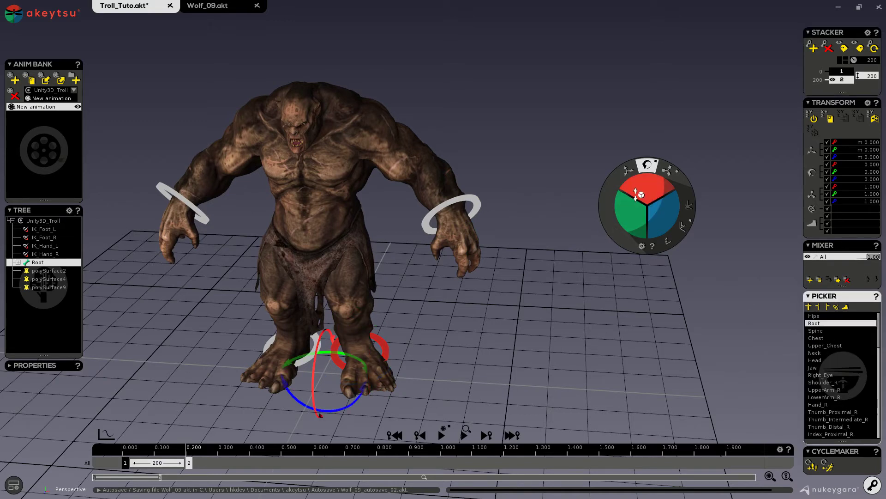
{"action": "left_click", "coordinate": [628, 170]}
{"action": "left_click_drag", "start_coordinate": [646, 193], "coordinate": [643, 197]}
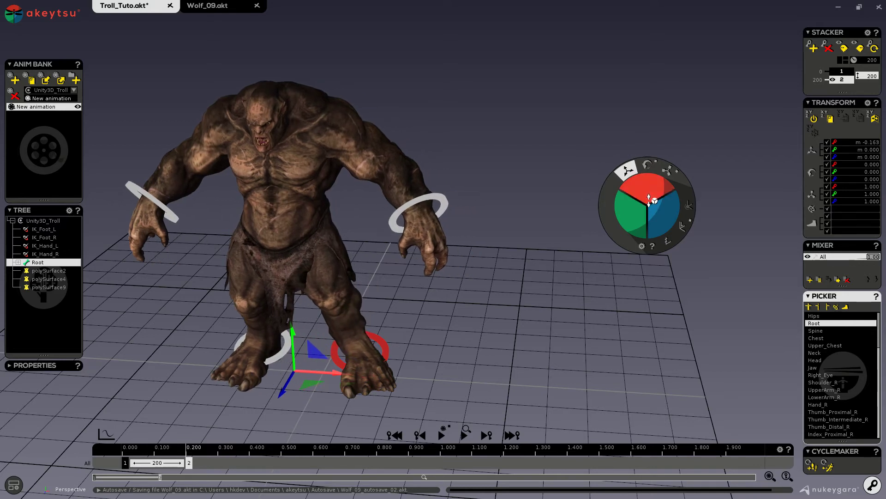
- Scrub the timeline around the second key to check how the feet behave as Root moves
{"action": "mouse_move", "coordinate": [179, 447]}
{"action": "left_mouse_down"}
{"action": "mouse_move", "coordinate": [113, 450]}
{"action": "mouse_move", "coordinate": [201, 452]}
{"action": "mouse_move", "coordinate": [83, 452]}
{"action": "mouse_move", "coordinate": [188, 452]}
{"action": "left_mouse_up"}
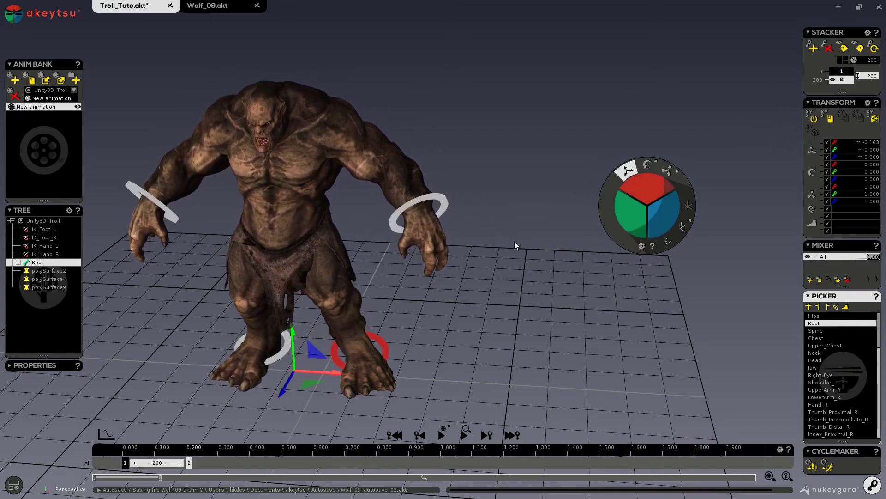
{"action": "scroll", "coordinate": [451, 283], "scroll_direction": "down", "scroll_amount": 2}
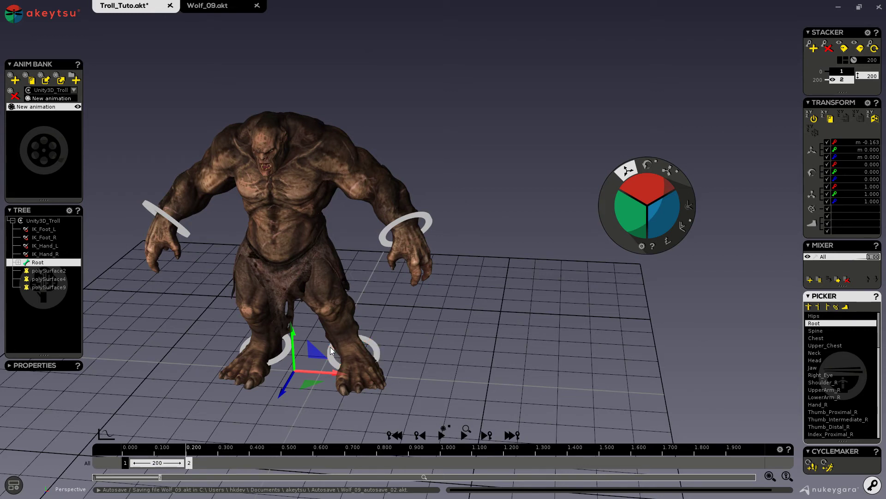
{"action": "mouse_move", "coordinate": [187, 455]}
{"action": "left_mouse_down"}
{"action": "mouse_move", "coordinate": [113, 456]}
{"action": "mouse_move", "coordinate": [187, 456]}
{"action": "left_mouse_up"}
- Display the animation curves and select the IK_Foot_L target to examine its keys
{"action": "left_click", "coordinate": [107, 434]}
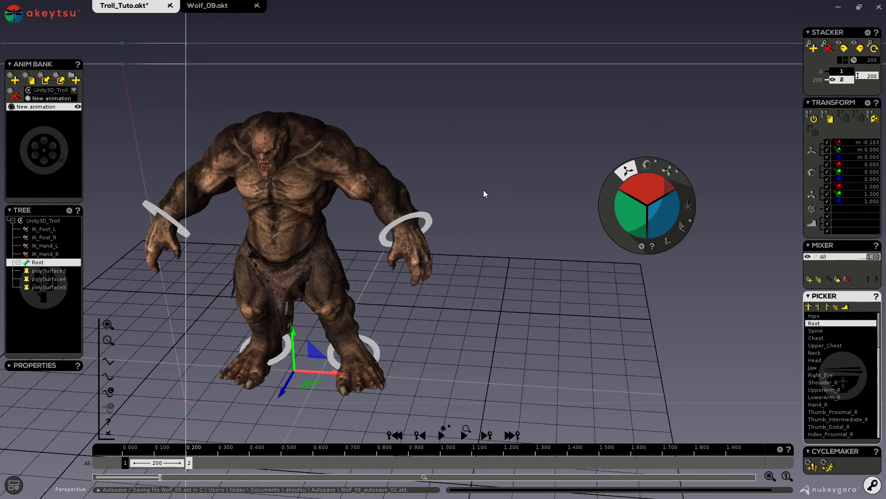
{"action": "middle_click_drag", "start_coordinate": [463, 215], "coordinate": [504, 217]}
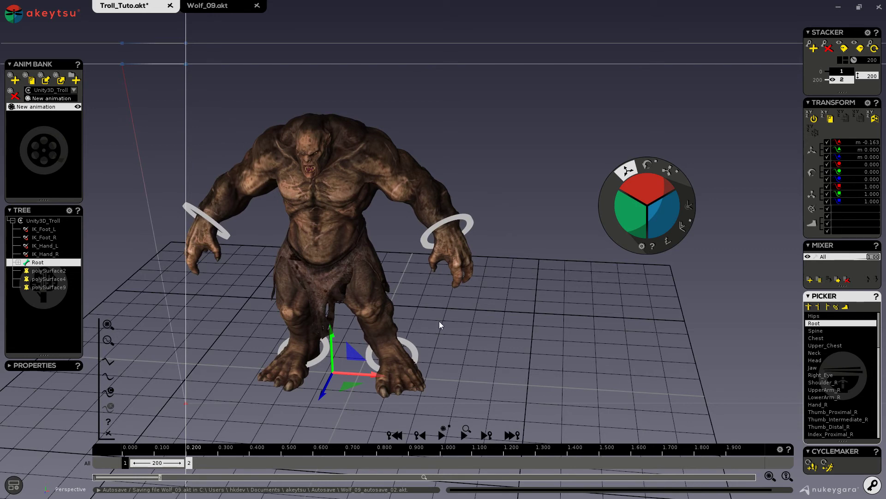
{"action": "left_click", "coordinate": [418, 353]}
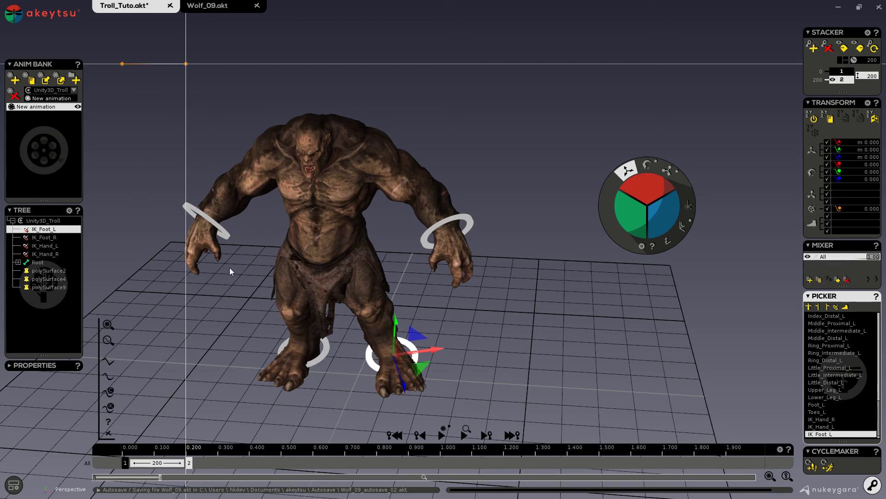
{"action": "left_click", "coordinate": [389, 367]}
{"action": "scroll", "coordinate": [360, 365], "scroll_direction": "down", "scroll_amount": 4}
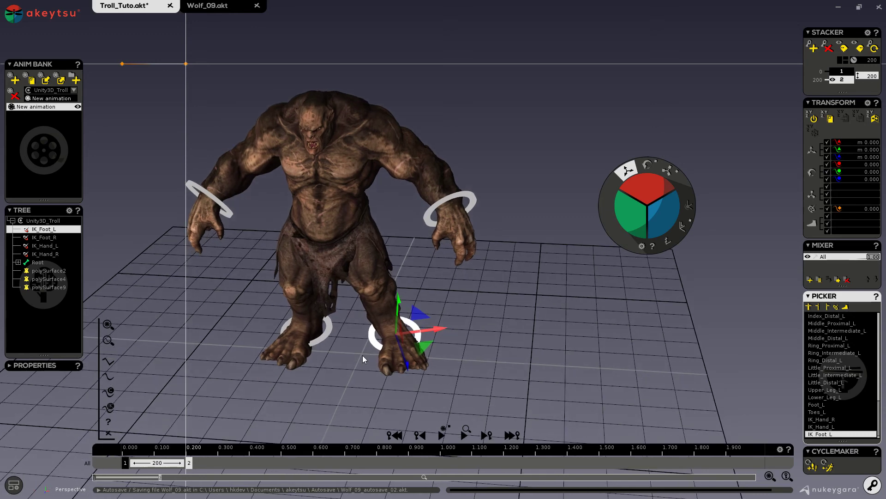
{"action": "scroll", "coordinate": [368, 363], "scroll_direction": "up", "scroll_amount": 2}
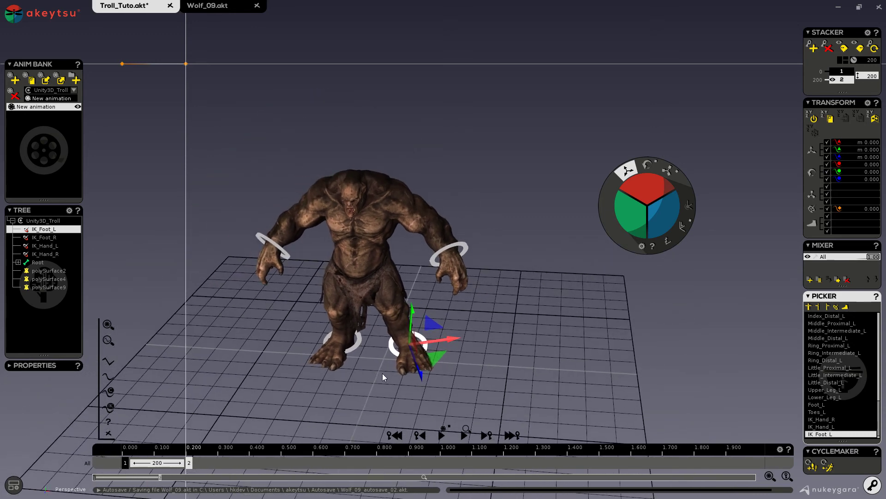
- Return to rigging mode and delete the IK_Foot_L target from the troll's hierarchy
{"action": "scroll", "coordinate": [382, 372], "scroll_direction": "up", "scroll_amount": 2}
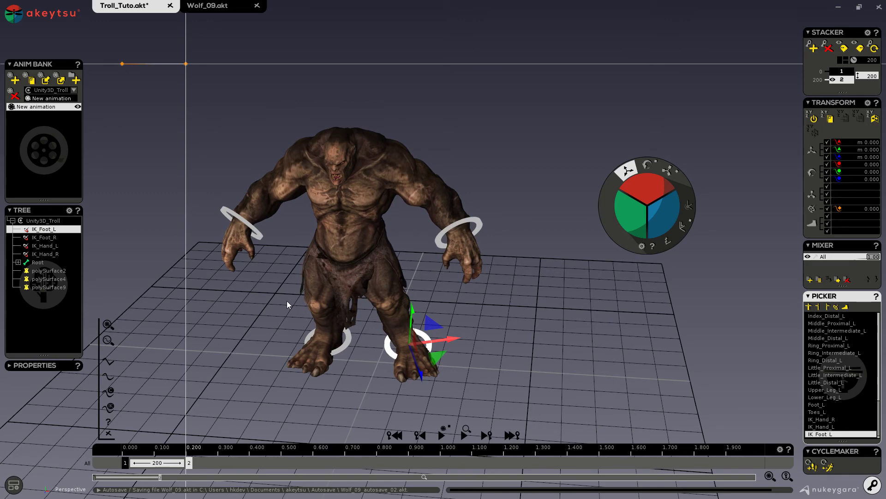
{"action": "left_click", "coordinate": [872, 485]}
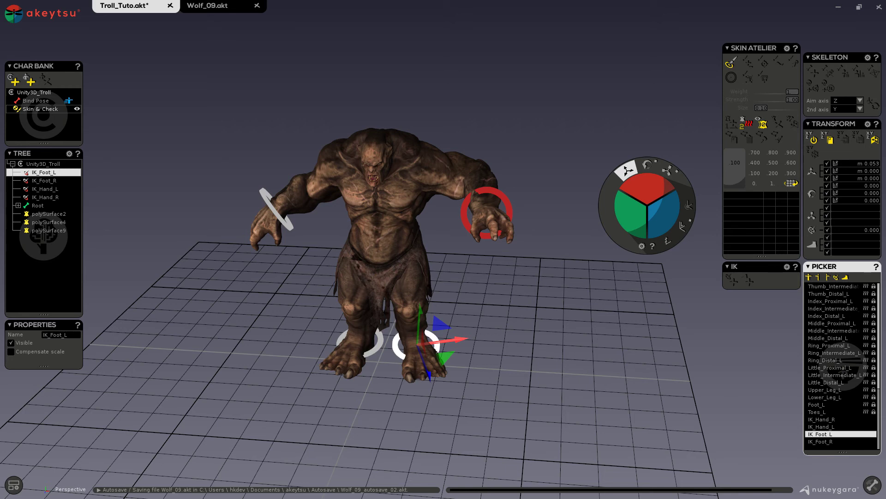
{"action": "right_click", "coordinate": [43, 173]}
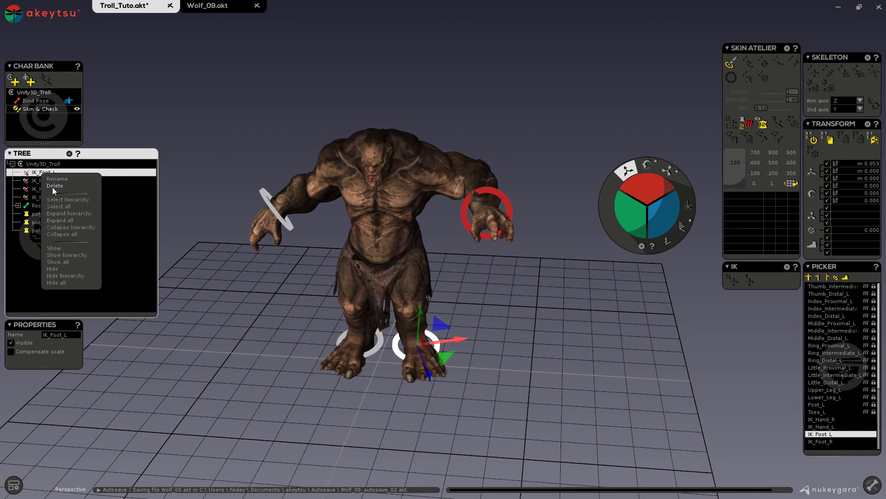
{"action": "left_click", "coordinate": [53, 186]}
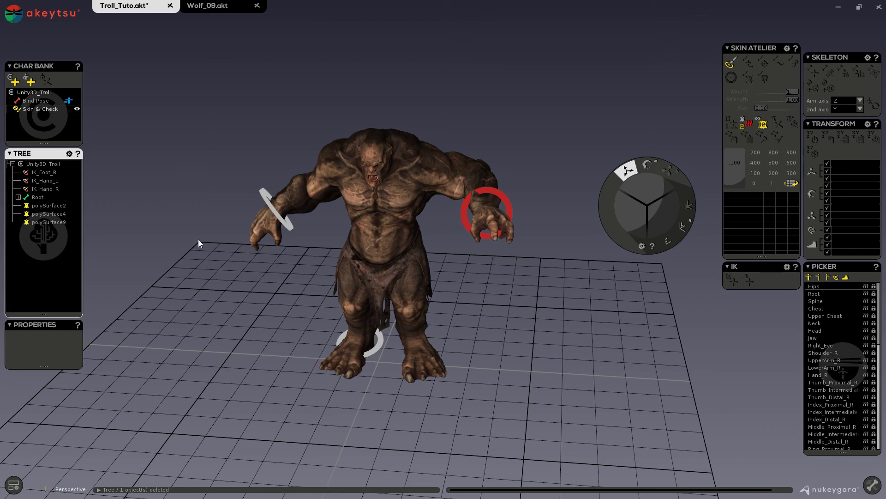
- Switch to the Wolf_09.akt file and play its TipToe_Good animation, then stop playback
{"action": "left_click", "coordinate": [203, 7]}
{"action": "middle_click_drag", "start_coordinate": [280, 286], "coordinate": [237, 325]}
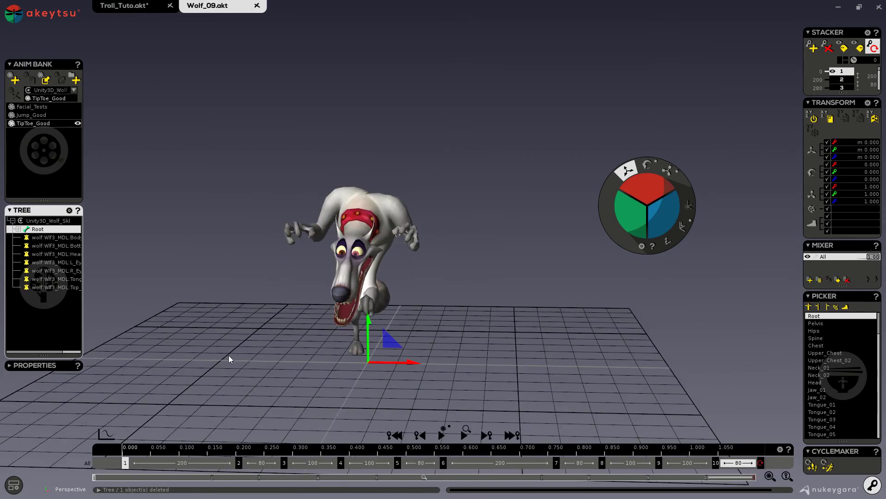
{"action": "left_click", "coordinate": [441, 434]}
{"action": "left_click", "coordinate": [442, 435]}
- In rigging mode, create an IK target in the wolf's Bind Pose for the chain from UpperArm_L to Hand_L
{"action": "left_click", "coordinate": [872, 485]}
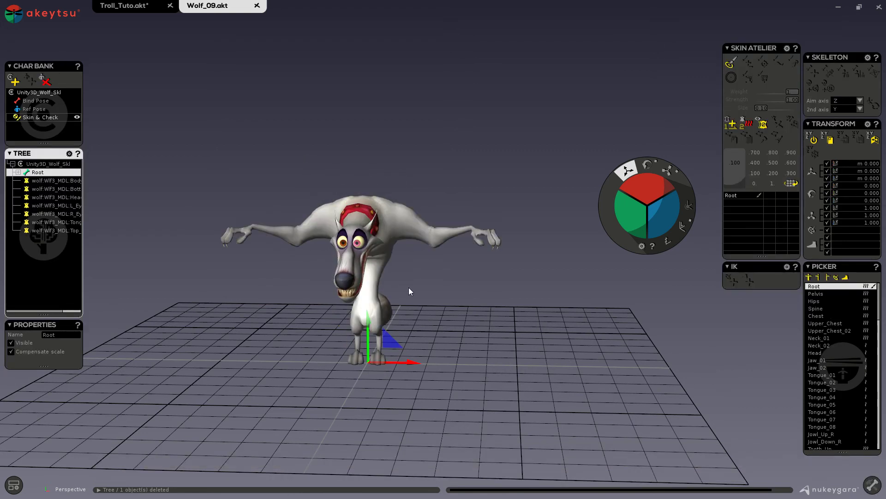
{"action": "left_click", "coordinate": [398, 230]}
{"action": "middle_click_drag", "start_coordinate": [476, 295], "coordinate": [480, 241]}
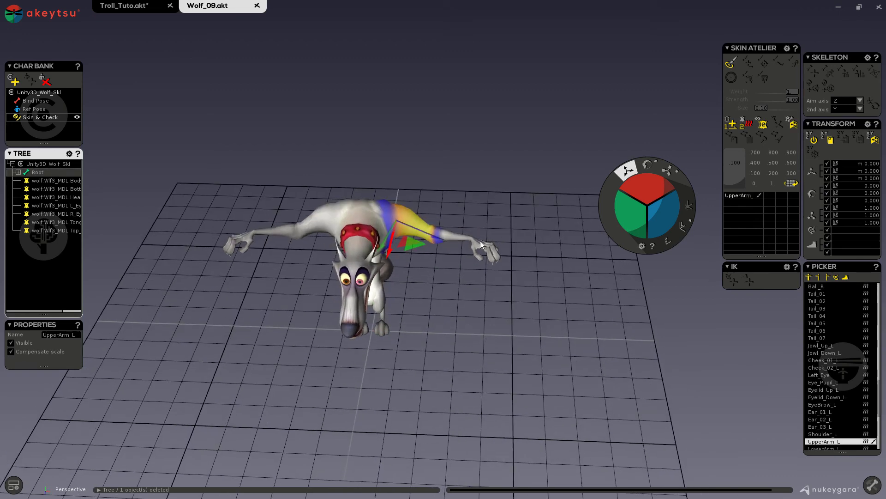
{"action": "left_click", "coordinate": [478, 242]}
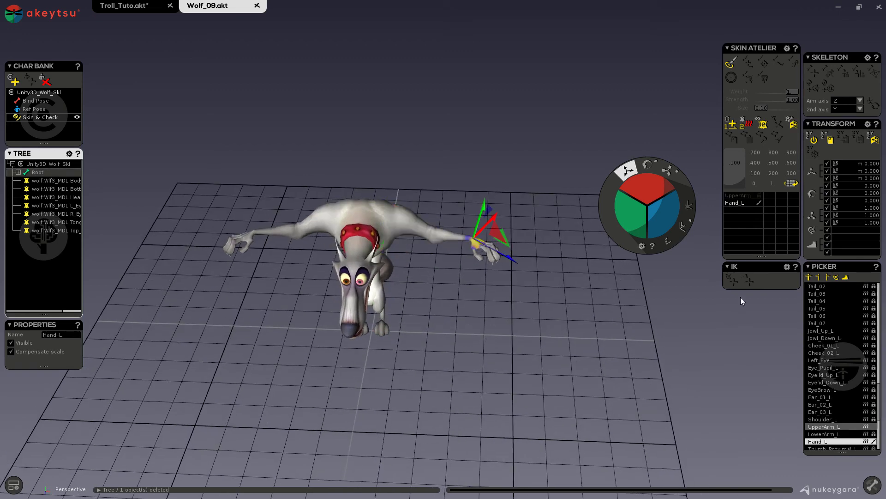
{"action": "left_click", "coordinate": [29, 101]}
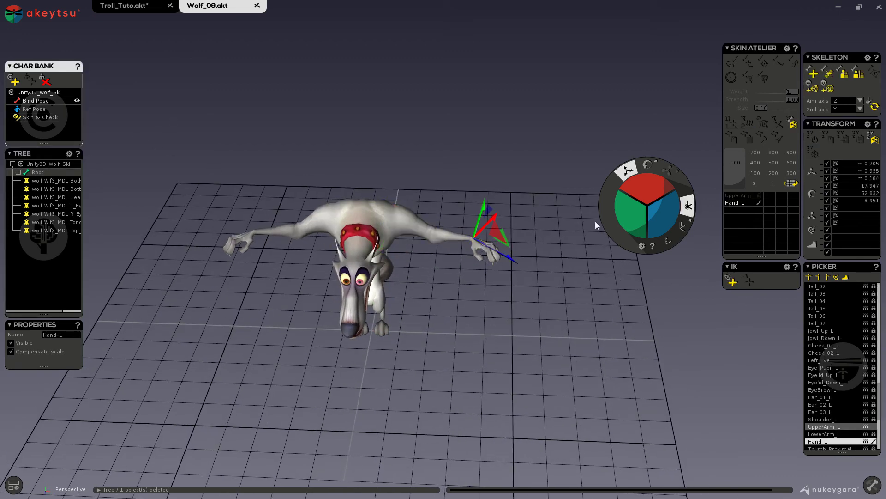
{"action": "left_click", "coordinate": [732, 280]}
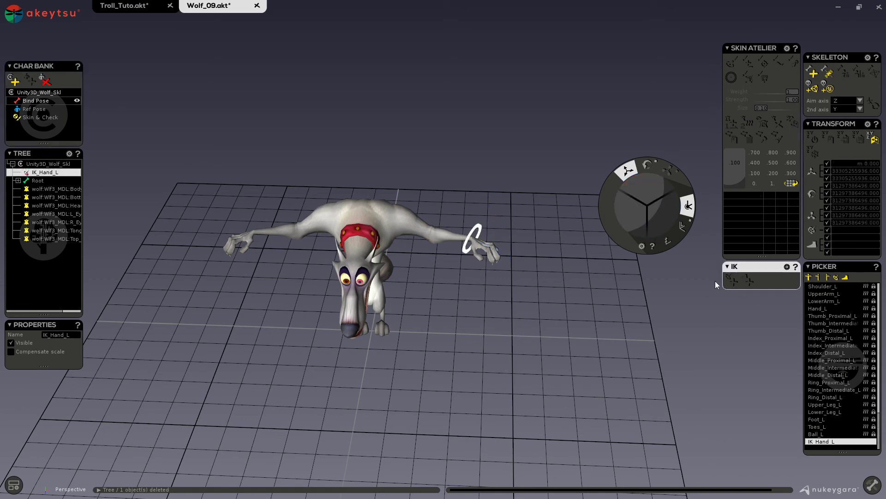
- Back in animation mode, add IK_Hand_L to the All layer of the TipToe_Good animation
{"action": "left_click", "coordinate": [872, 484]}
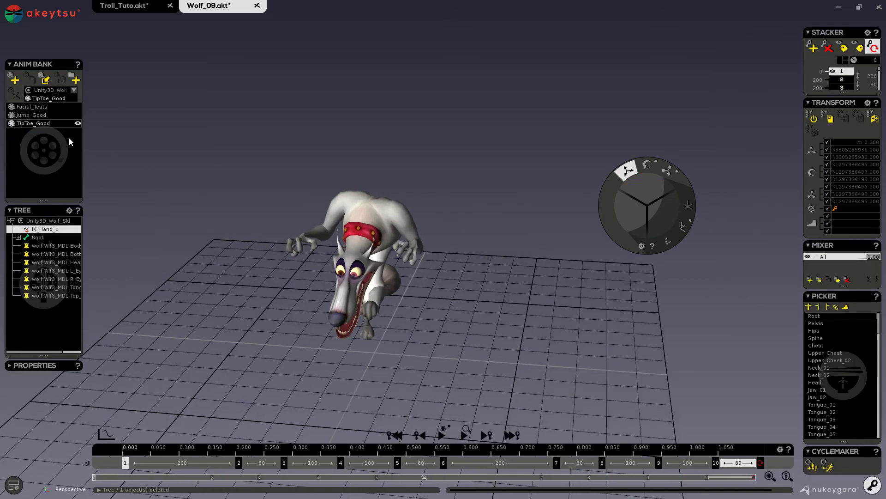
{"action": "left_click", "coordinate": [35, 124]}
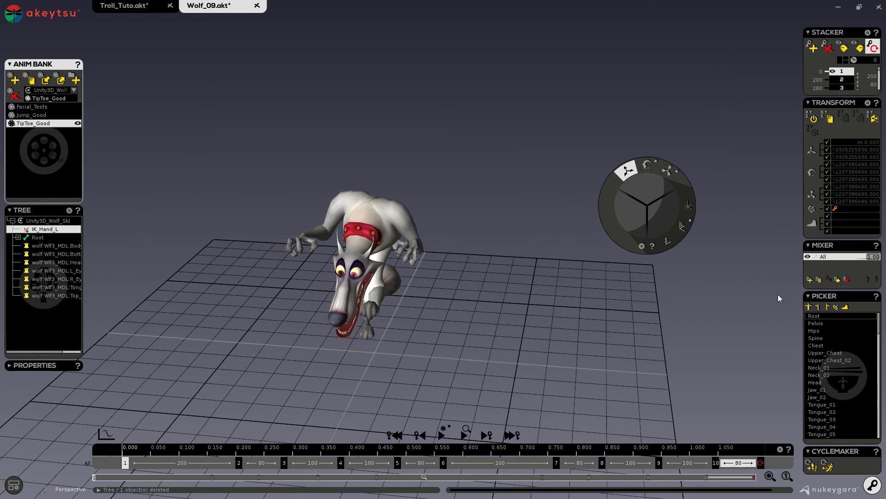
{"action": "left_click", "coordinate": [814, 256]}
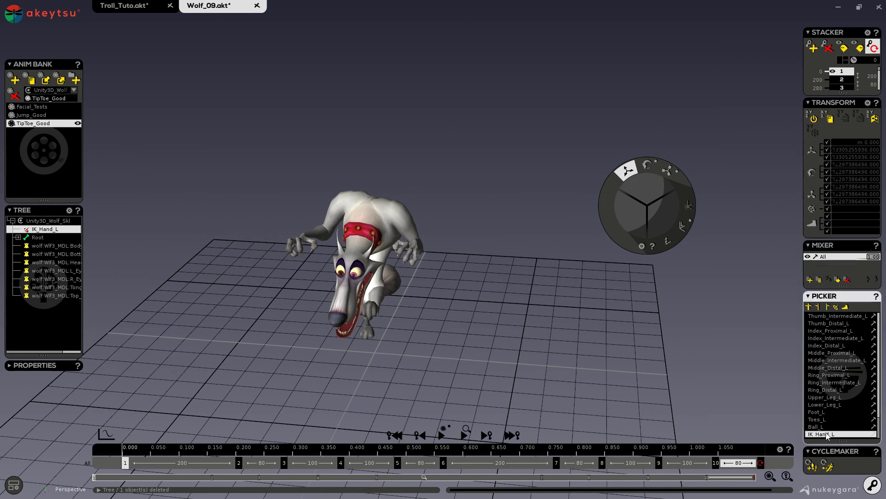
{"action": "left_click", "coordinate": [874, 434]}
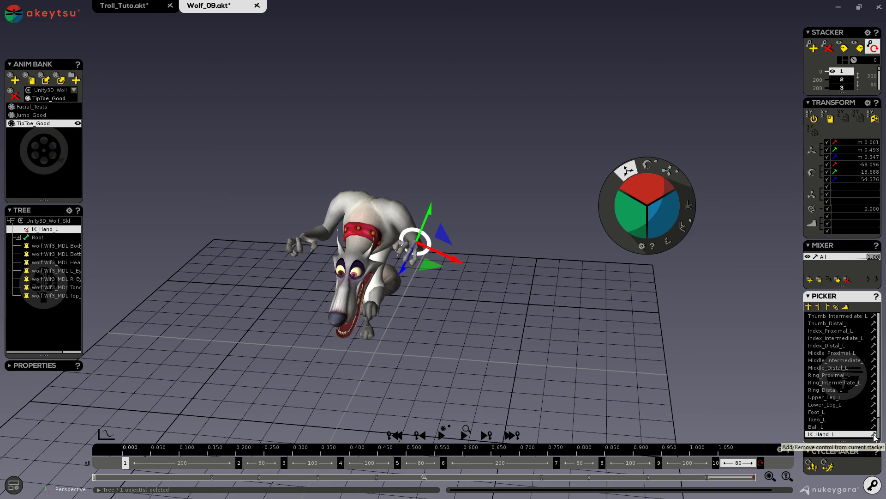
{"action": "left_click", "coordinate": [816, 256]}
- Scrub through the TipToe_Good timeline to check how the IK_Hand_L target follows the existing arm animation
{"action": "left_click_drag", "start_coordinate": [465, 334], "coordinate": [496, 334], "text": "alt"}
{"action": "left_click", "coordinate": [145, 447]}
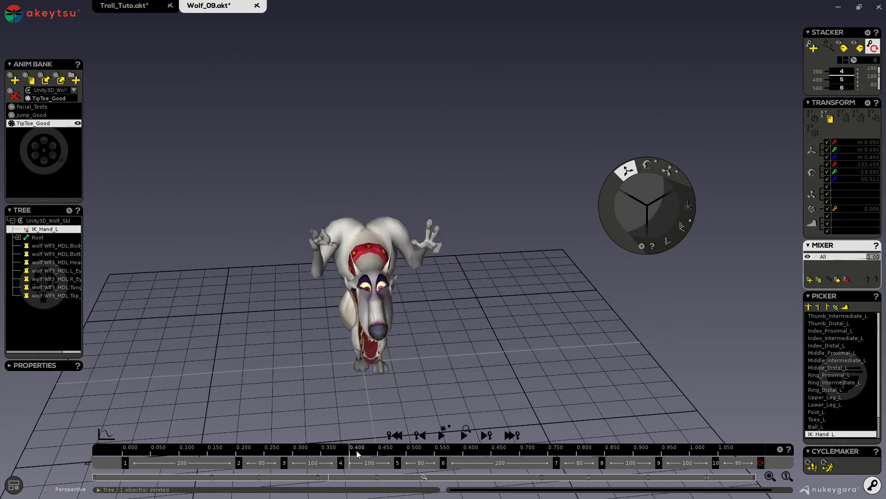